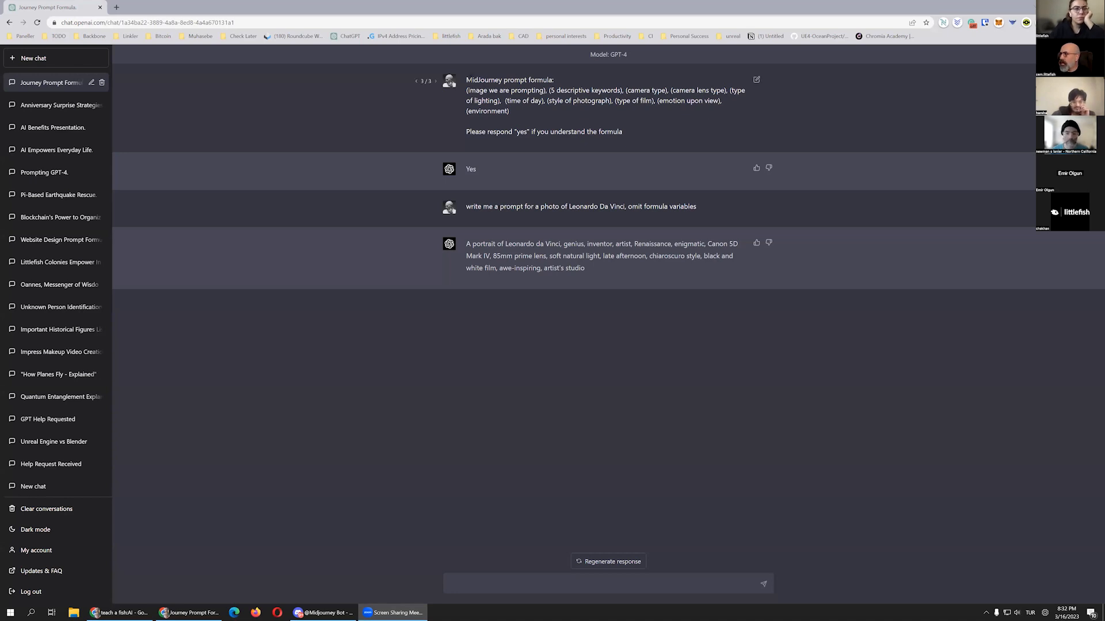
pyautogui.moveTo(466, 79); pyautogui.dragTo(626, 149)
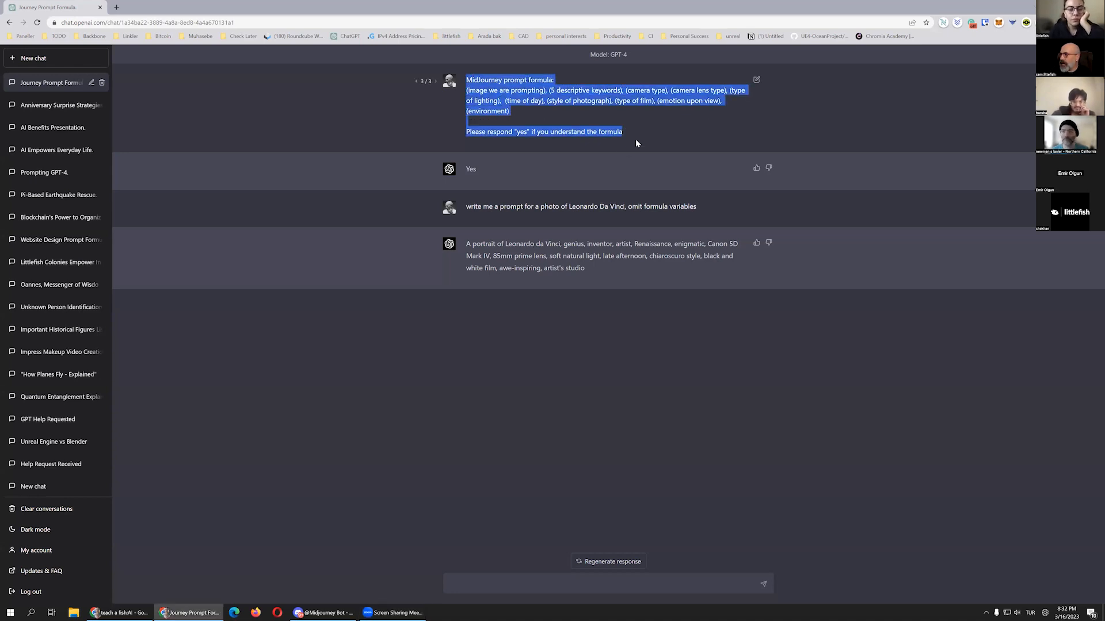
pyautogui.moveTo(466, 206); pyautogui.dragTo(498, 206)
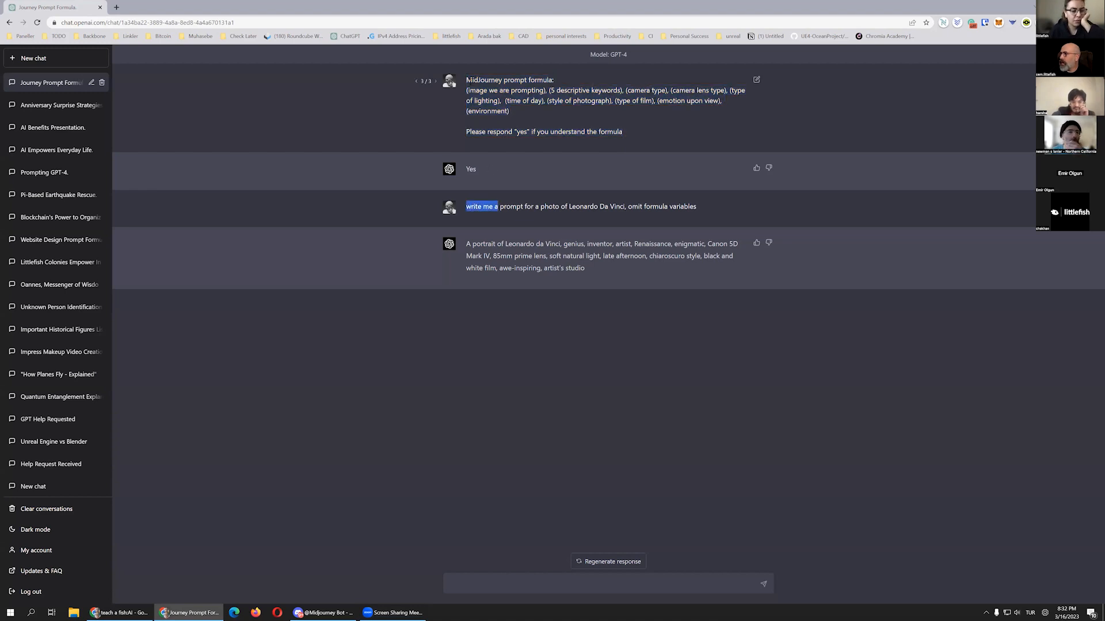
pyautogui.moveTo(466, 79); pyautogui.dragTo(631, 134)
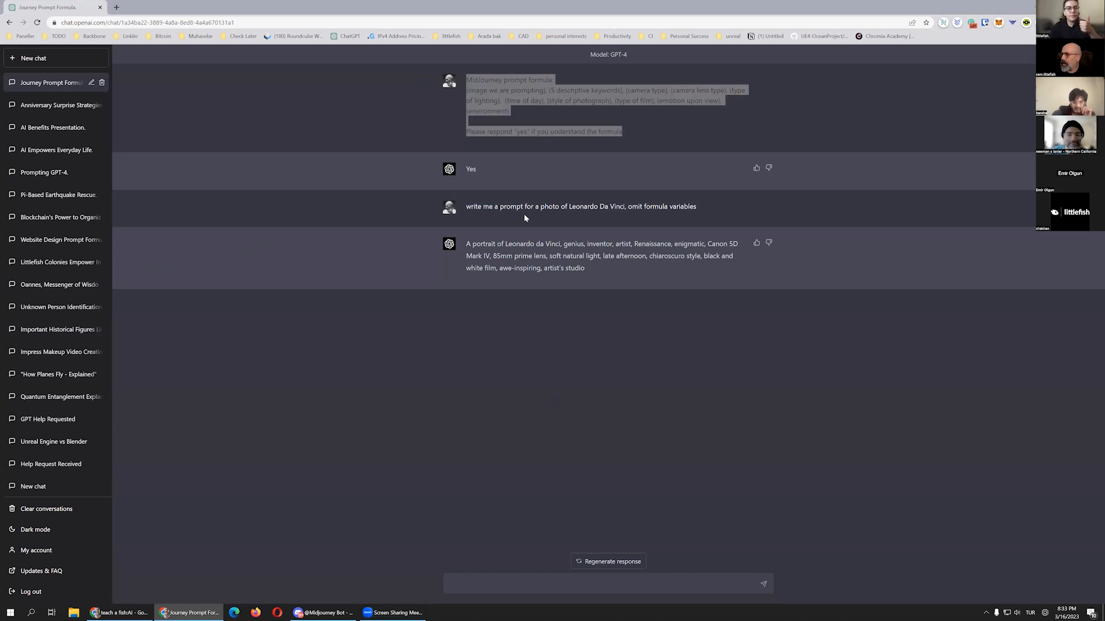
# Step: Copy the earlier request for a Leonardo Da Vinci photo prompt into a new message
pyautogui.click(464, 206)
pyautogui.moveTo(464, 206); pyautogui.dragTo(706, 205)
pyautogui.hotkey('ctrl', 'c')
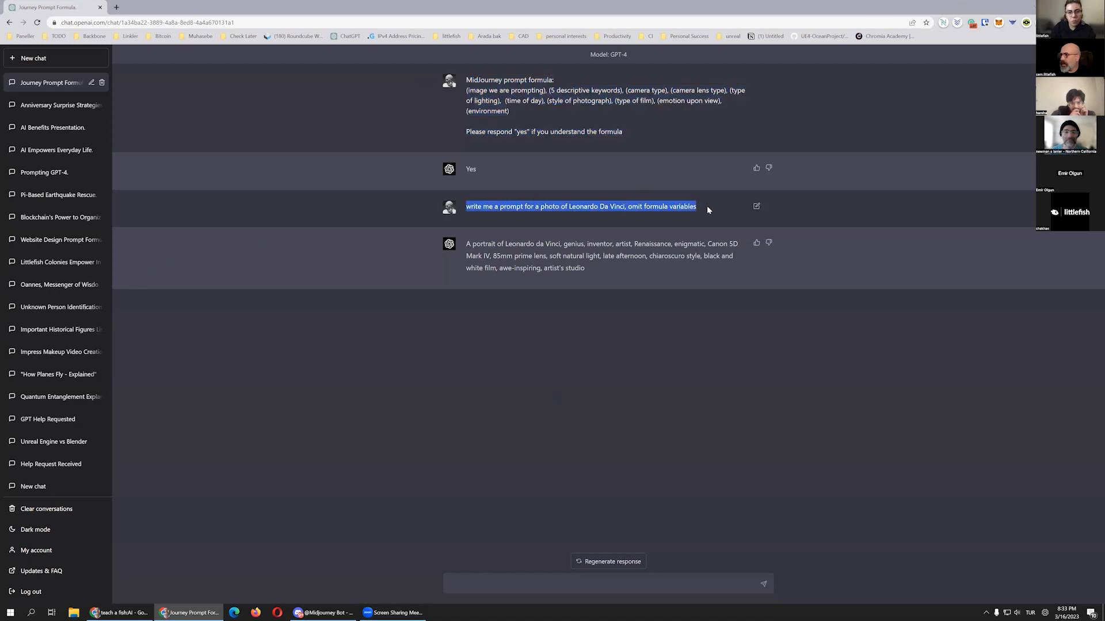
pyautogui.click(508, 582)
pyautogui.hotkey('ctrl', 'v')
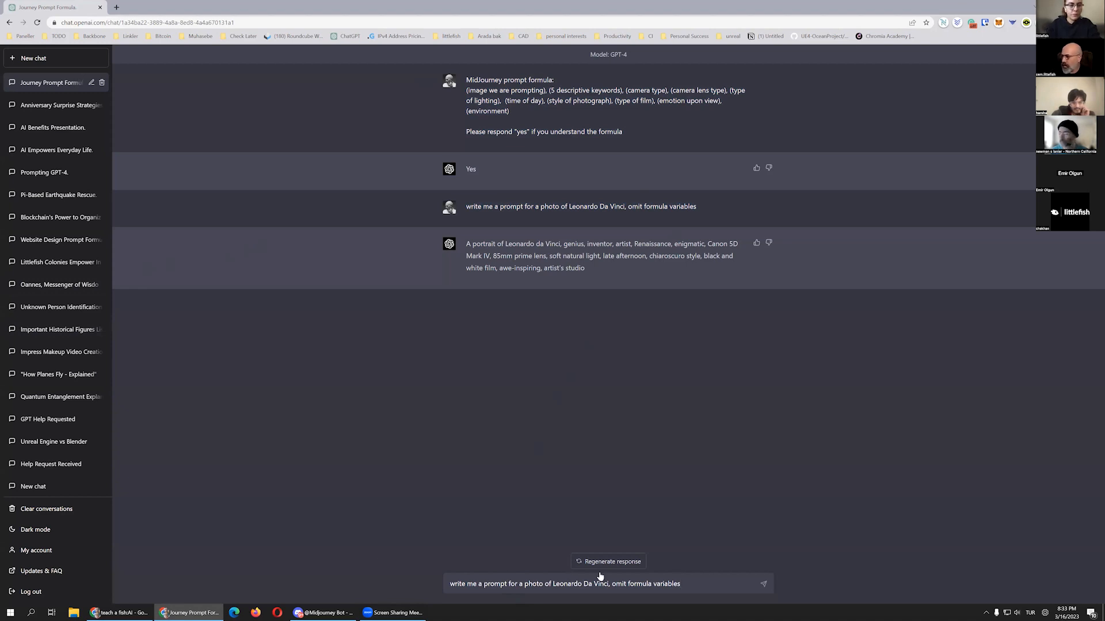
# Step: Change the request's subject from Leonardo Da Vinci to "an happy girl in a 4x4 truck by the ocean" and send it
pyautogui.moveTo(553, 584); pyautogui.dragTo(608, 584)
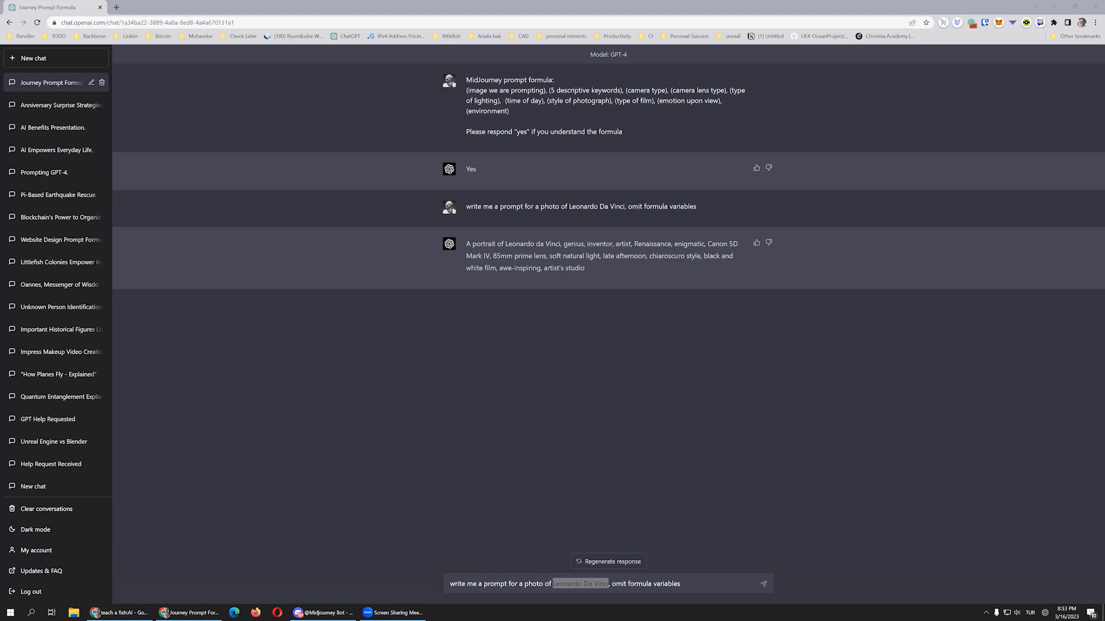
pyautogui.click(558, 586)
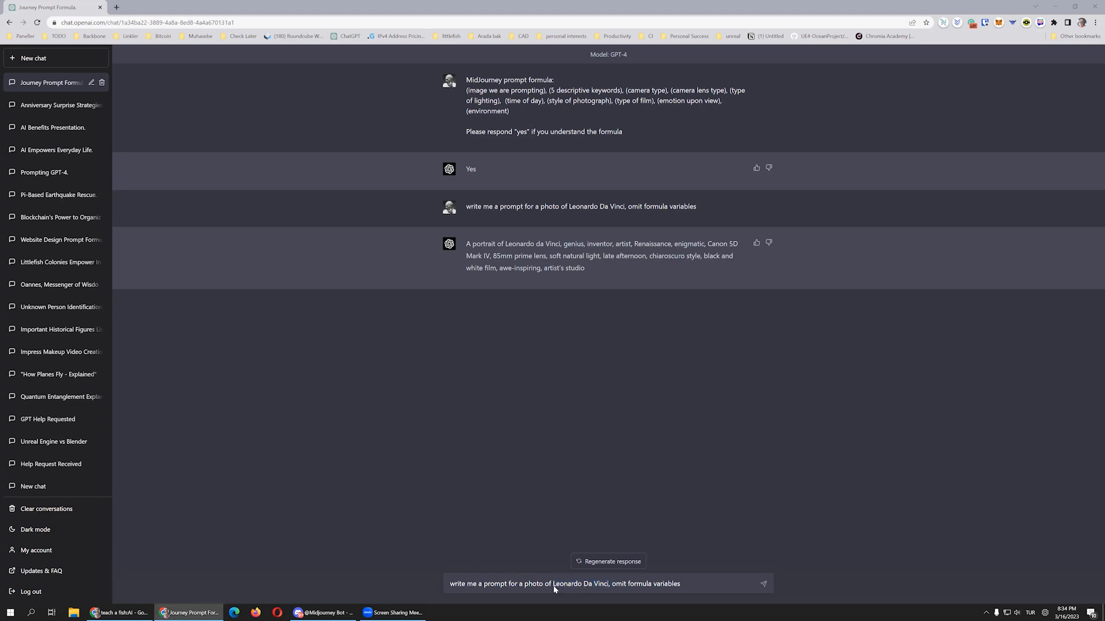
pyautogui.moveTo(553, 585); pyautogui.dragTo(610, 584)
pyautogui.write('happy girl in a 4x4 truck by the ocean')
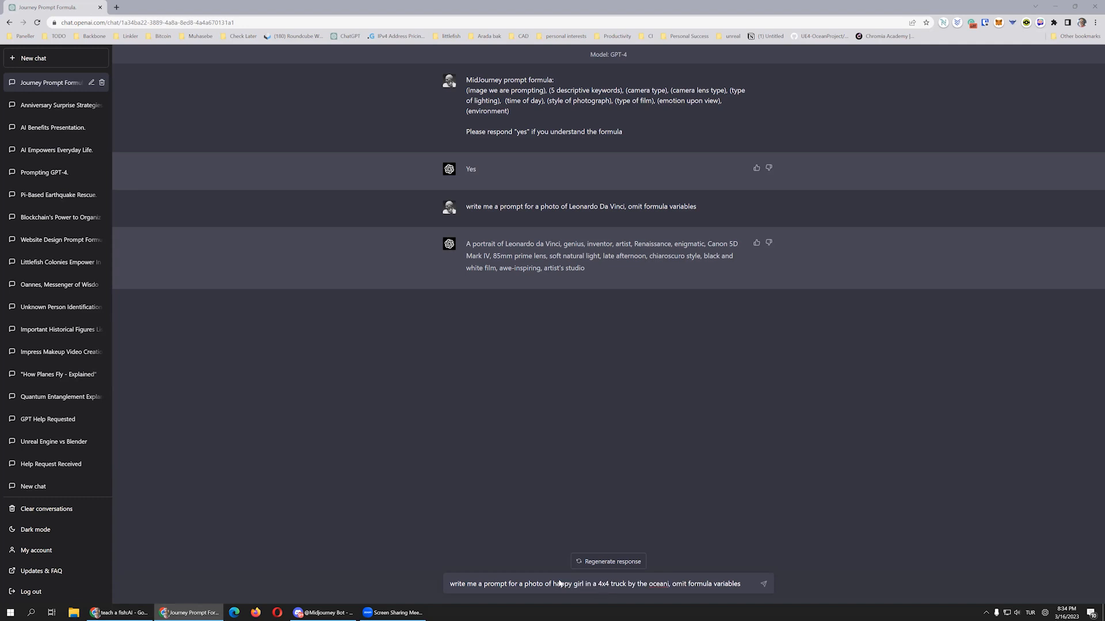
pyautogui.write('an')
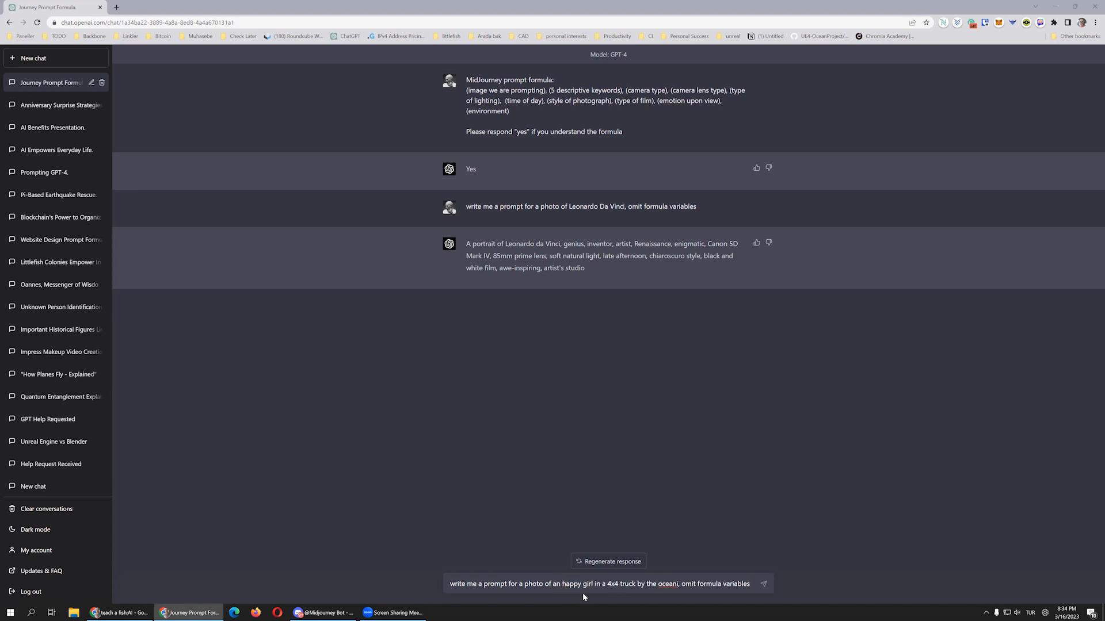
pyautogui.press('Left')
pyautogui.press('Left')
pyautogui.press('Left')
pyautogui.press('Left')
pyautogui.press('Left')
pyautogui.press('Left')
pyautogui.press('Left')
pyautogui.press('Left')
pyautogui.press('Left')
pyautogui.press('Left')
pyautogui.press('Left')
pyautogui.press('Left')
pyautogui.press('Left')
pyautogui.press('Left')
pyautogui.press('Left')
pyautogui.press('Left')
pyautogui.press('Left')
pyautogui.press('Left')
pyautogui.press('Left')
pyautogui.press('Left')
pyautogui.press('BackSpace')
pyautogui.press('Return')
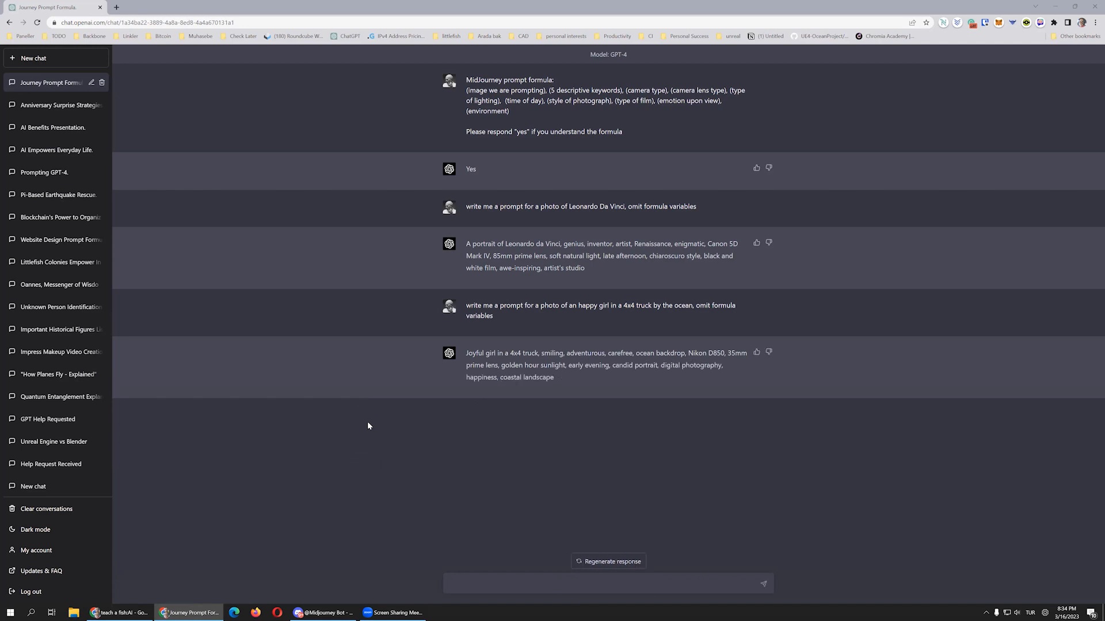
# Step: Copy the generated "Joyful girl in a 4x4 truck" prompt and switch to the Midjourney Bot chat in Discord
pyautogui.moveTo(466, 353); pyautogui.dragTo(570, 377)
pyautogui.hotkey('ctrl', 'c')
pyautogui.click(324, 613)
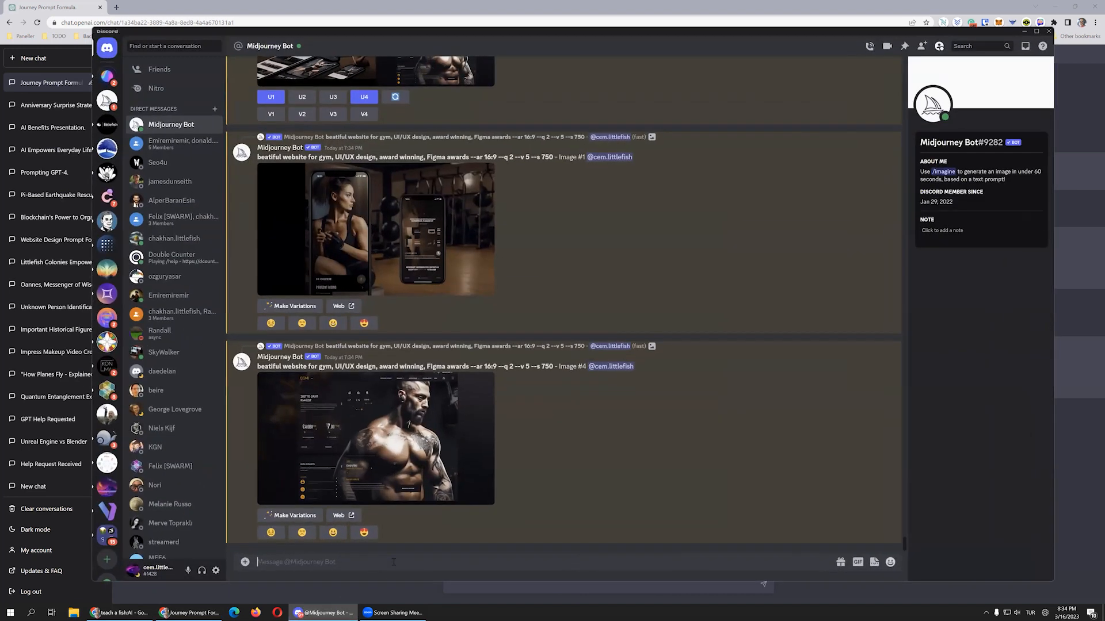
# Step: Bring up the Midjourney Bot's generation settings with the /settings command
pyautogui.write('/set')
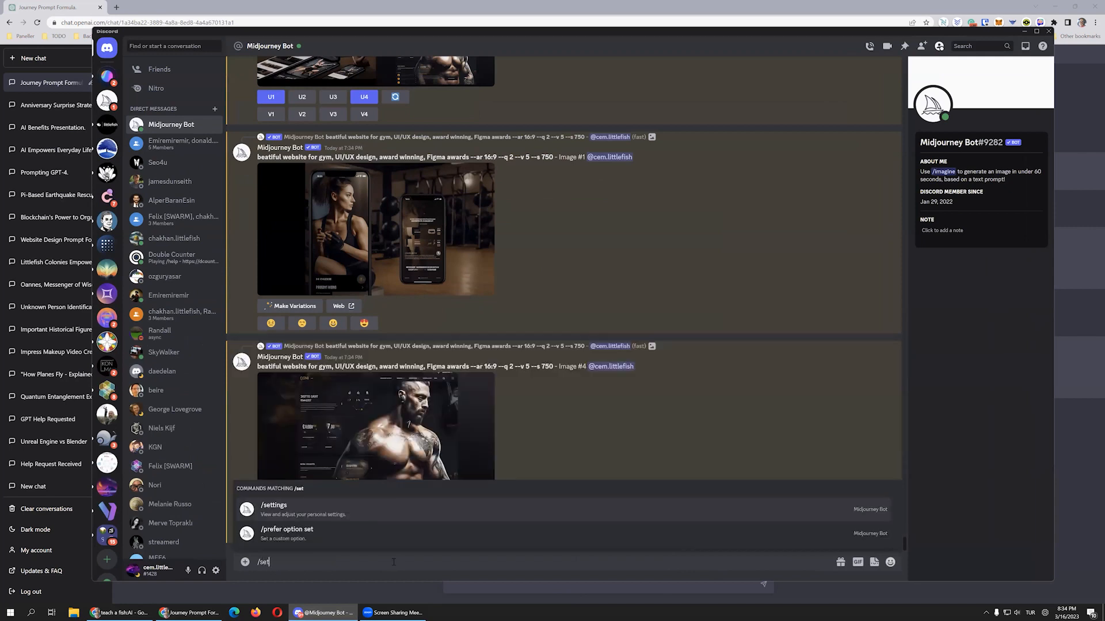
pyautogui.press('Tab')
pyautogui.press('Return')
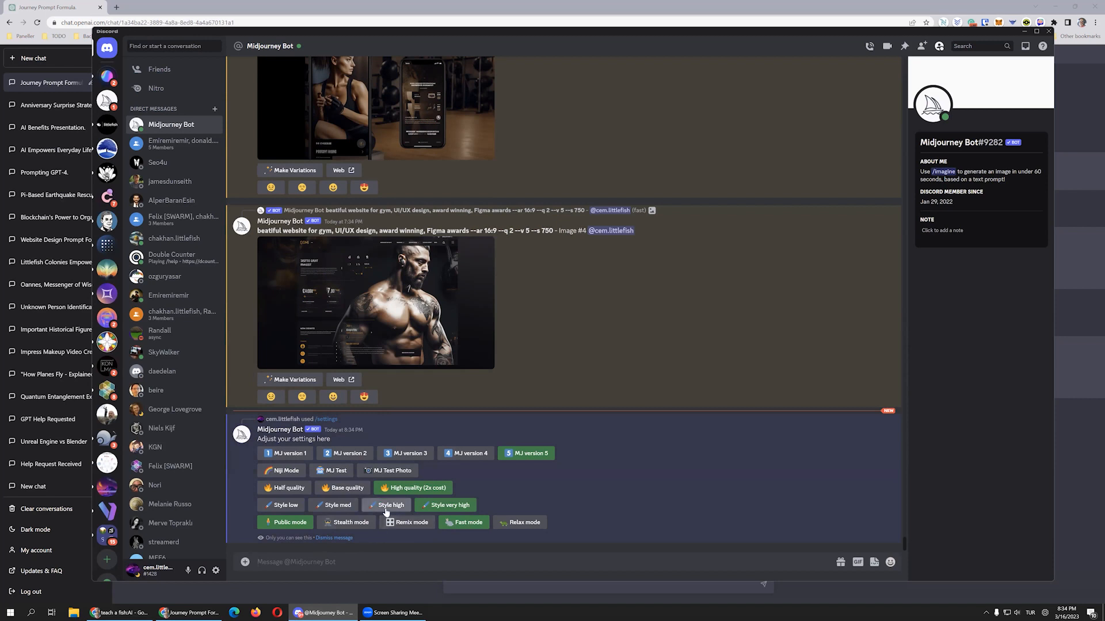
# Step: Submit the copied "Joyful girl in a 4x4 truck" prompt with /imagine, adding the parameter --ar 16:9
pyautogui.write('/')
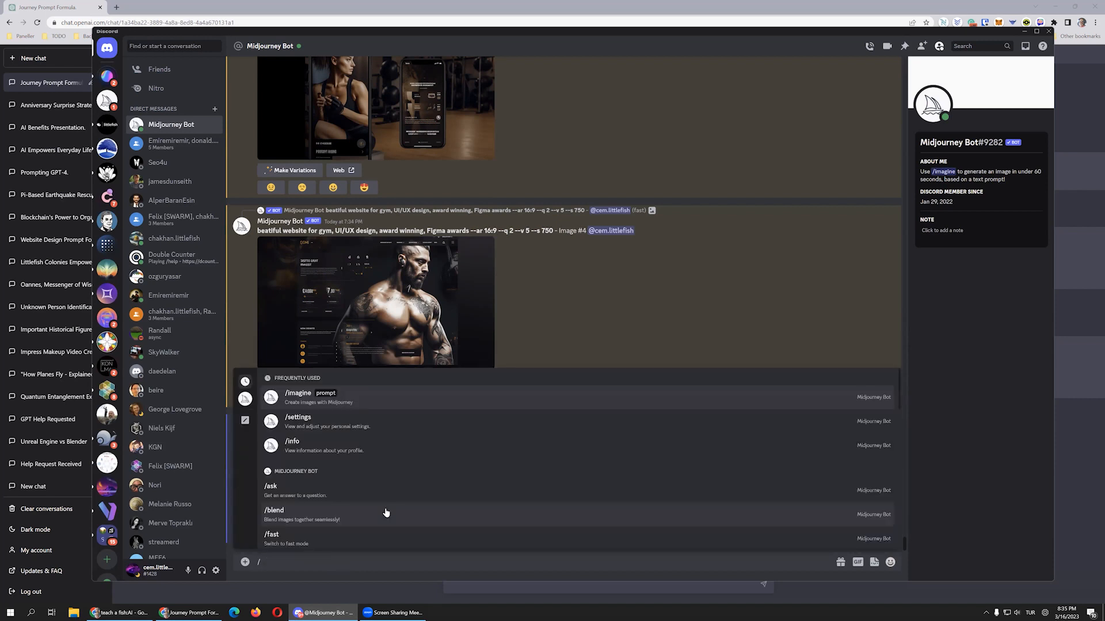
pyautogui.press('Return')
pyautogui.hotkey('ctrl', 'v')
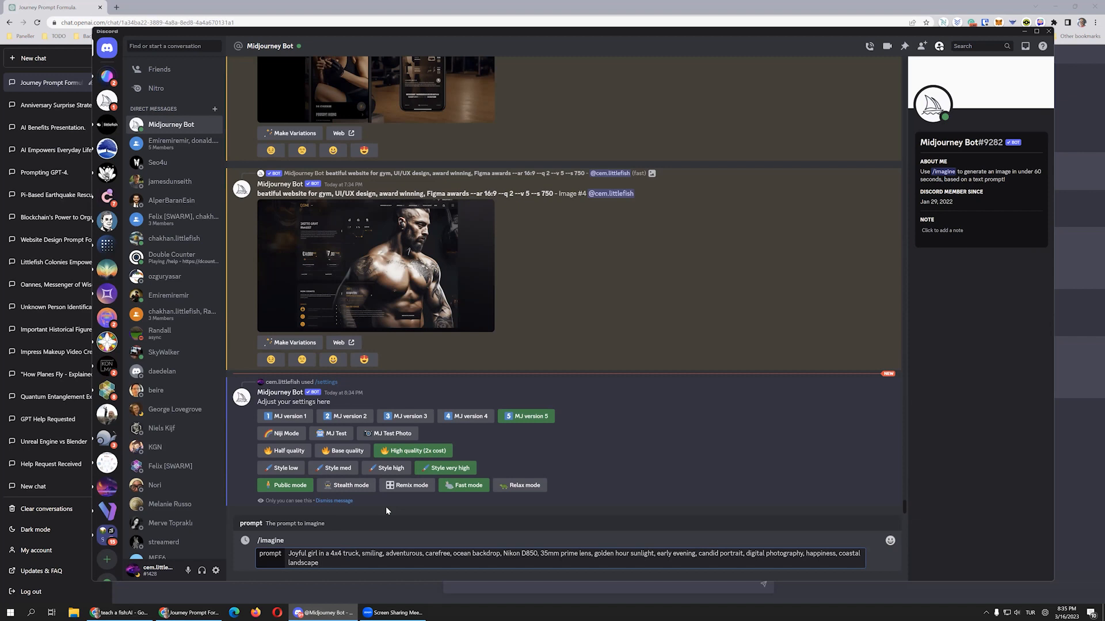
pyautogui.write('--ar 16:9 --no')
pyautogui.press('BackSpace')
pyautogui.press('BackSpace')
pyautogui.press('BackSpace')
pyautogui.press('BackSpace')
pyautogui.press('BackSpace')
pyautogui.press('BackSpace')
pyautogui.press('Return')
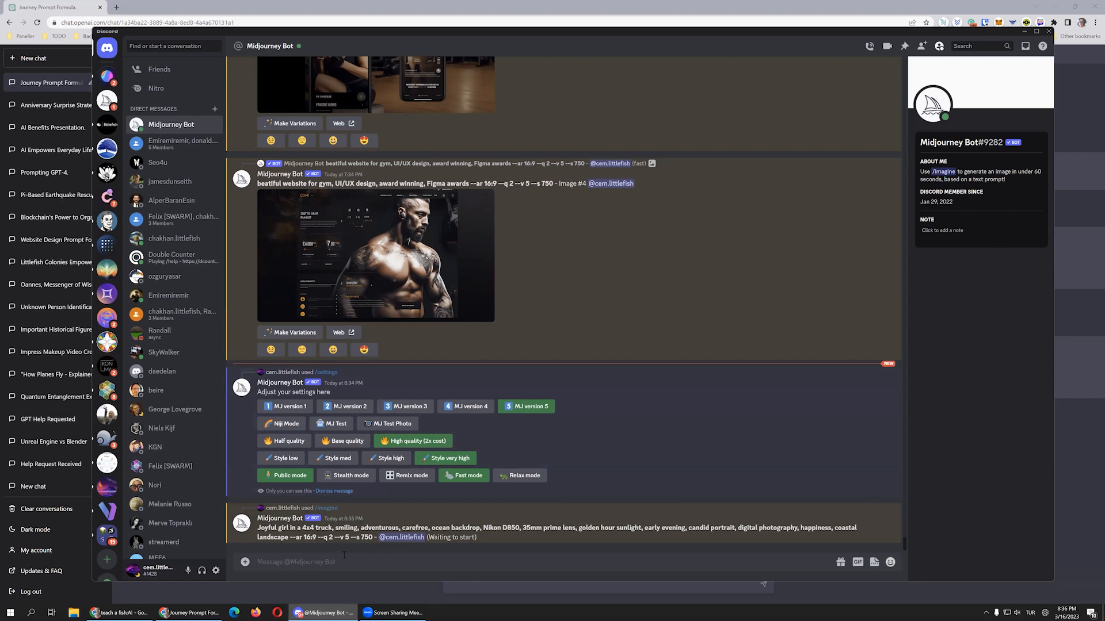
# Step: Return to ChatGPT and copy the Leonardo Da Vinci photo prompt request into a new message
pyautogui.moveTo(335, 611)
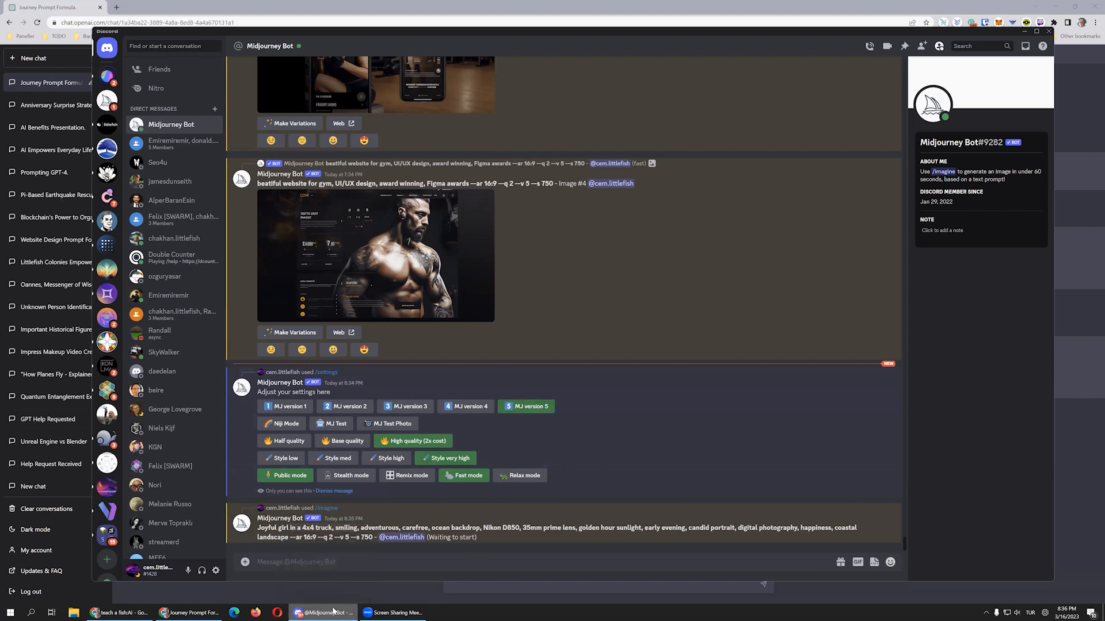
pyautogui.click(327, 611)
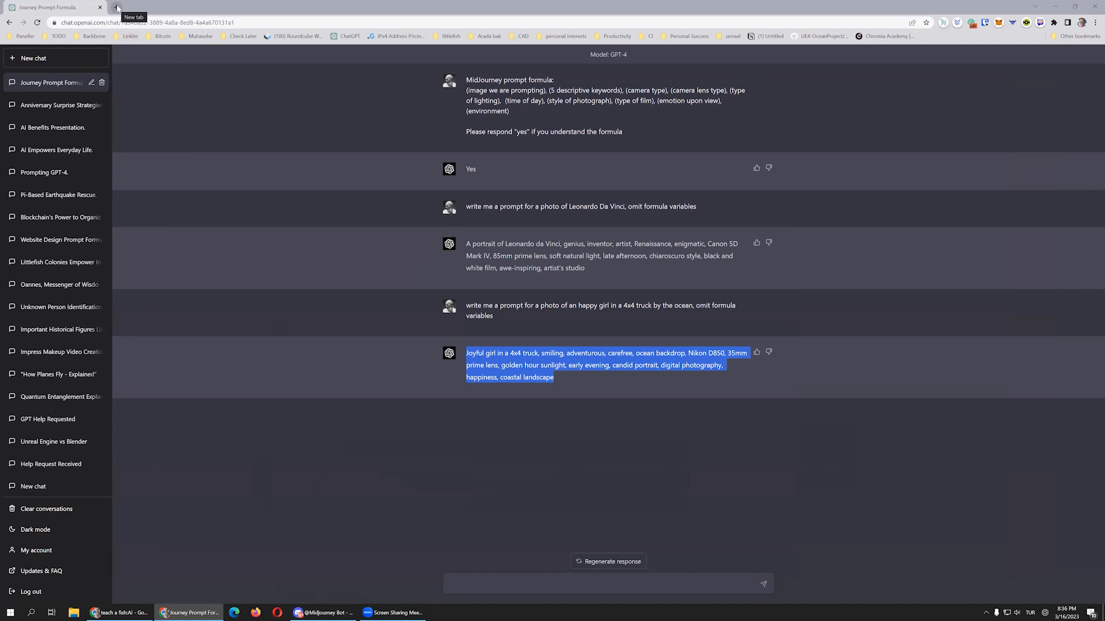
pyautogui.click(325, 612)
pyautogui.click(327, 611)
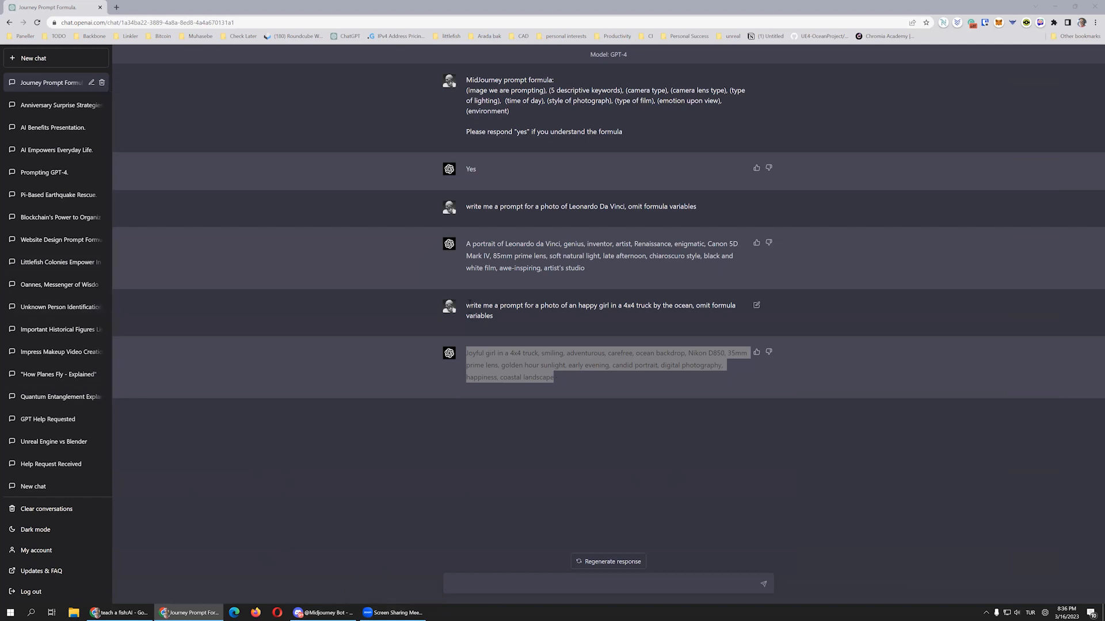
pyautogui.moveTo(466, 206); pyautogui.dragTo(694, 226)
pyautogui.hotkey('ctrl', 'c')
pyautogui.click(499, 585)
pyautogui.hotkey('ctrl', 'v')
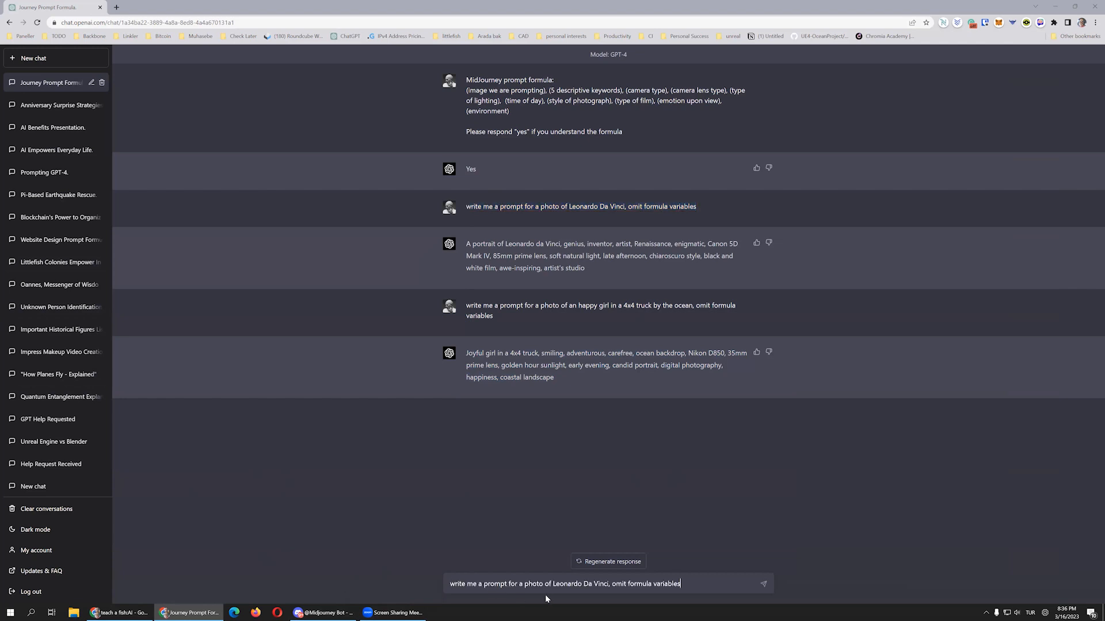
# Step: Replace Leonardo Da Vinci in the request with "a prehistoric scene" and send it
pyautogui.moveTo(551, 584); pyautogui.dragTo(609, 584)
pyautogui.write('a')
pyautogui.press('BackSpace')
pyautogui.write('a prehis')
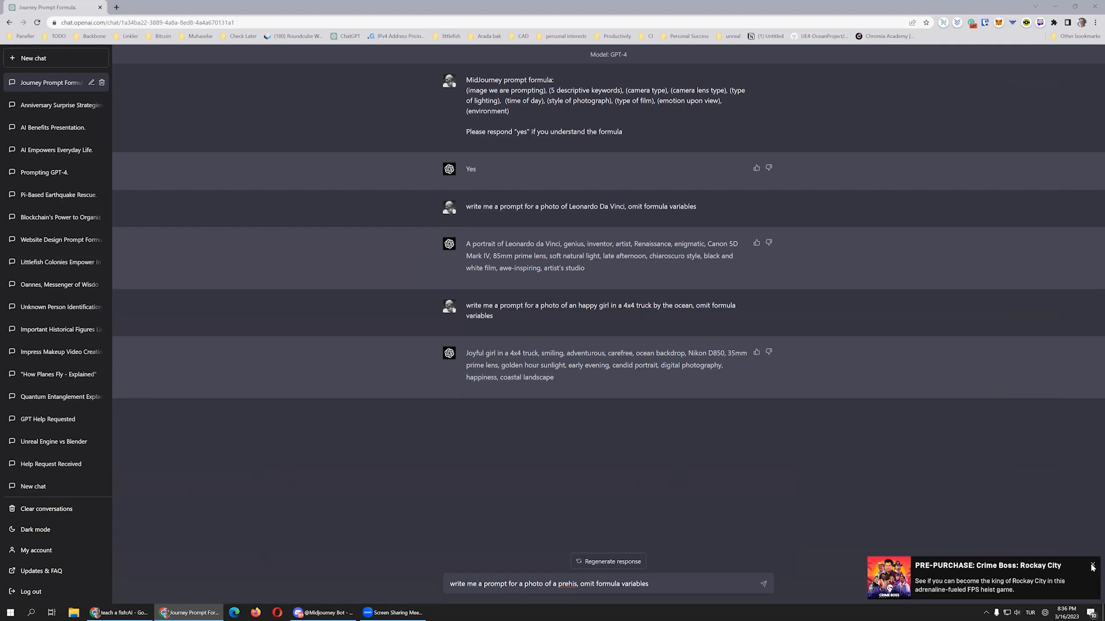
pyautogui.write('toric')
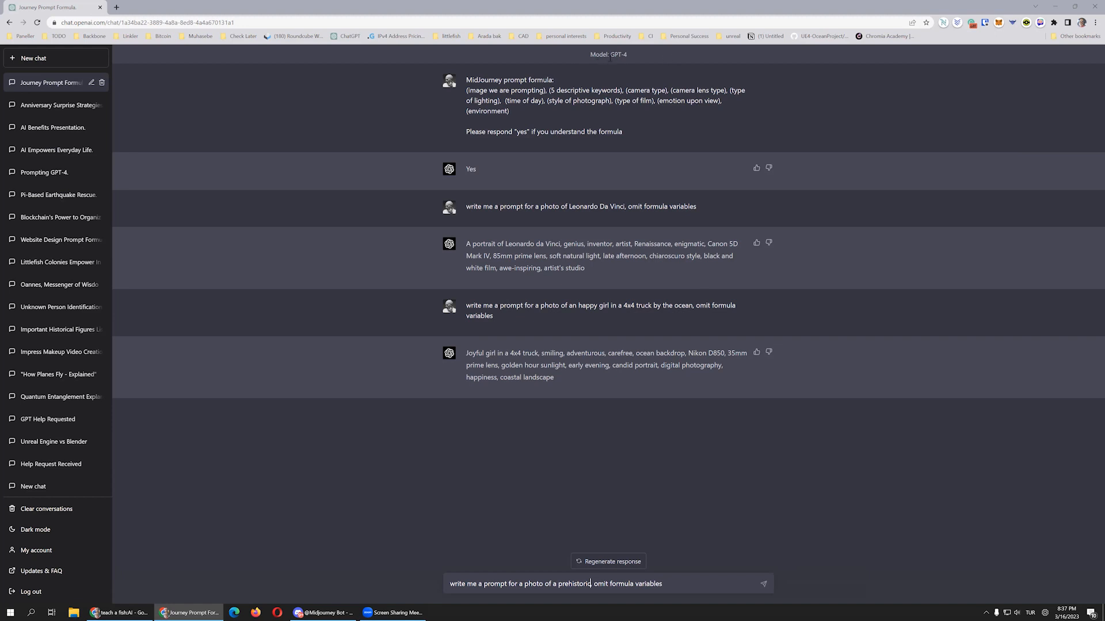
pyautogui.moveTo(610, 56); pyautogui.dragTo(629, 55)
pyautogui.tripleClick(638, 57)
pyautogui.click(685, 586)
pyautogui.click(591, 585)
pyautogui.write('scene')
pyautogui.press('Return')
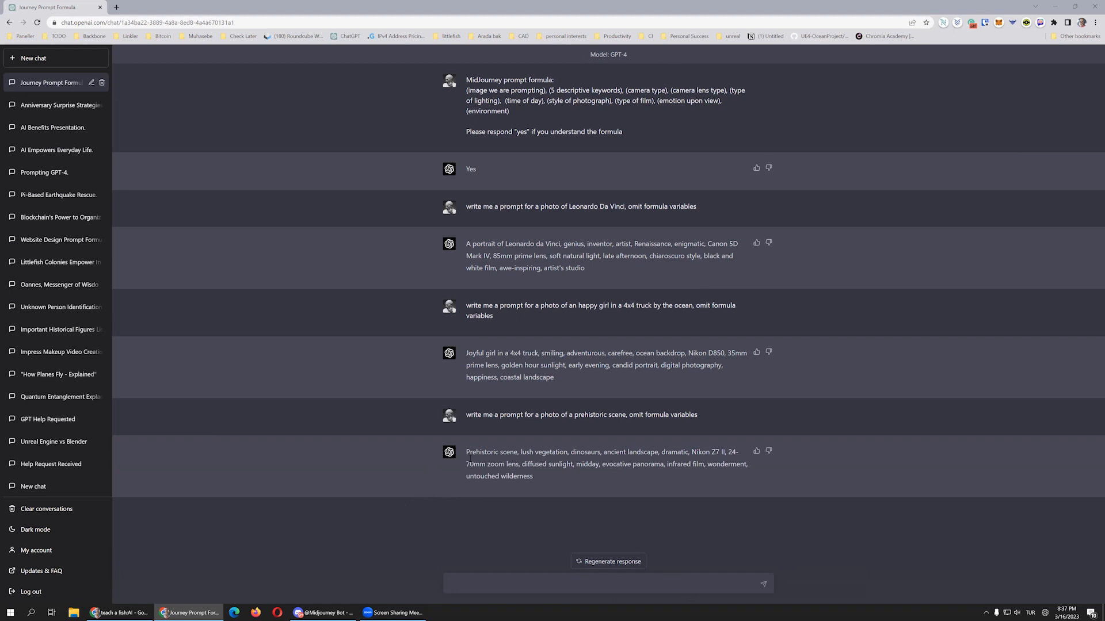
# Step: Copy the generated "Prehistoric scene" prompt and switch back to the Midjourney Bot chat in Discord
pyautogui.tripleClick(532, 477)
pyautogui.hotkey('ctrl', 'c')
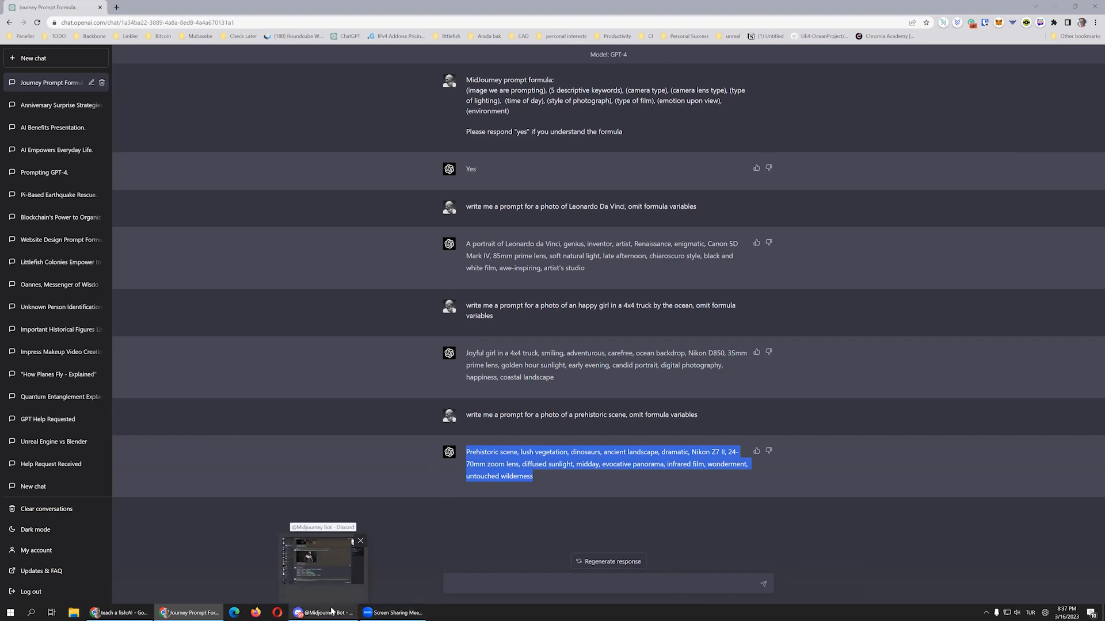
pyautogui.click(337, 578)
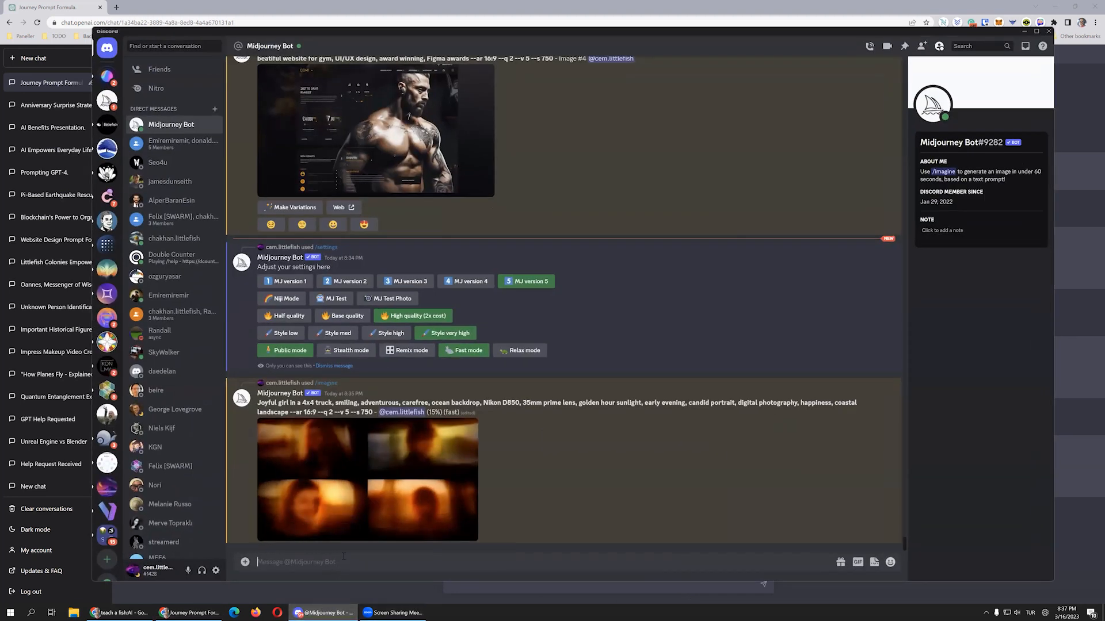
# Step: Submit the copied "Prehistoric scene" prompt with /imagine, adding the parameter --ar 16:9
pyautogui.write('/')
pyautogui.press('Return')
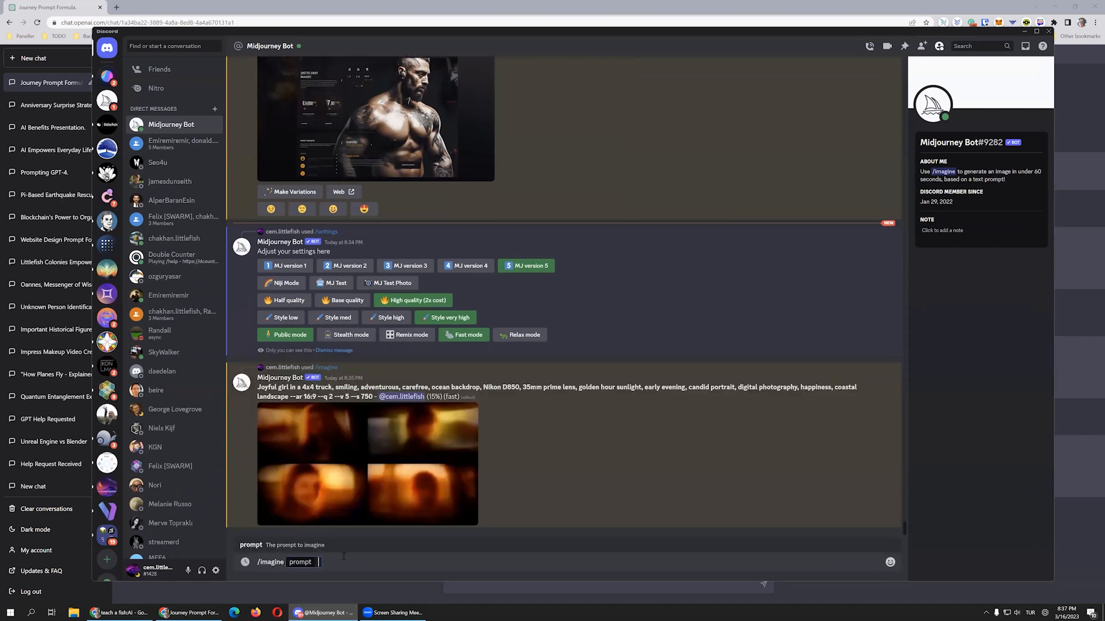
pyautogui.hotkey('ctrl', 'v')
pyautogui.write('-')
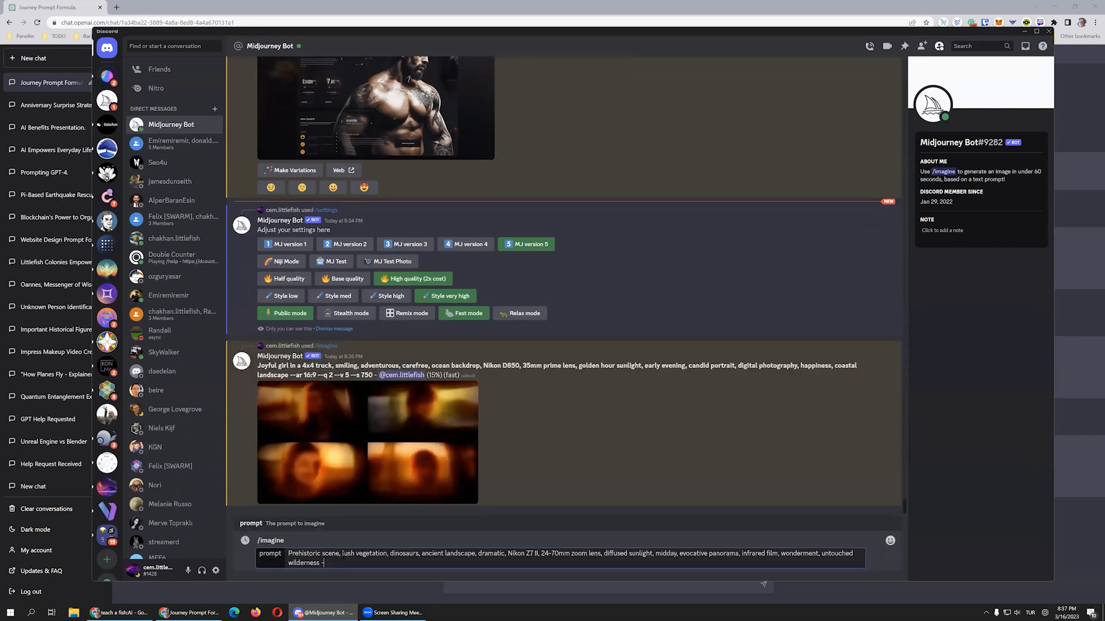
pyautogui.write('-ar 16:9')
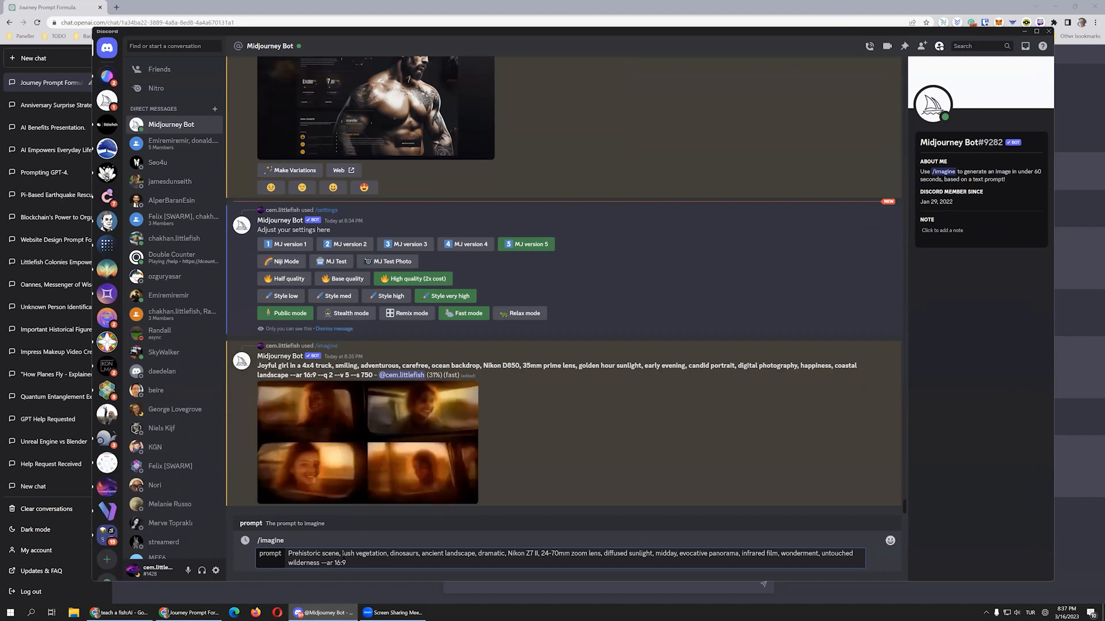
pyautogui.press('Return')
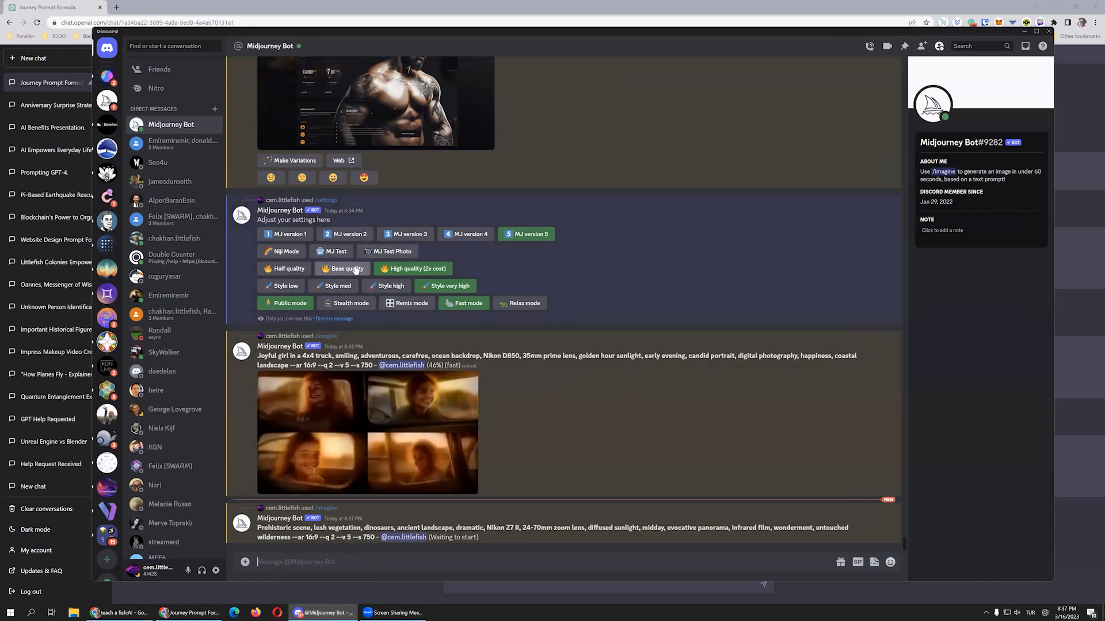
# Step: Switch the Midjourney settings to Base quality and submit "everything you can imagine is real --ar 16:9" with /imagine
pyautogui.click(343, 271)
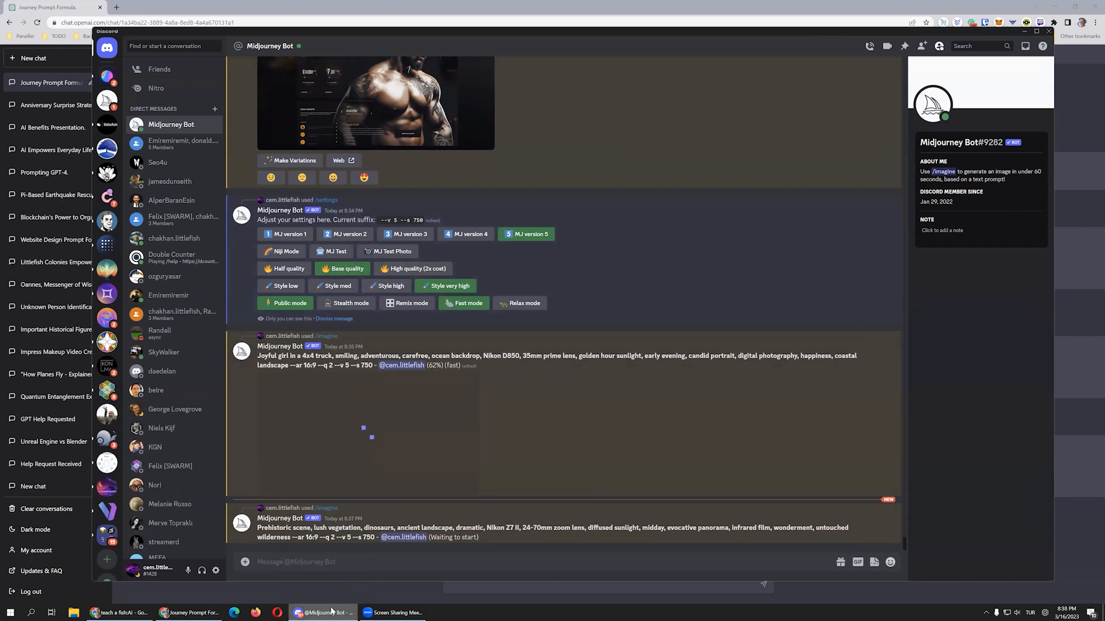
pyautogui.moveTo(331, 611)
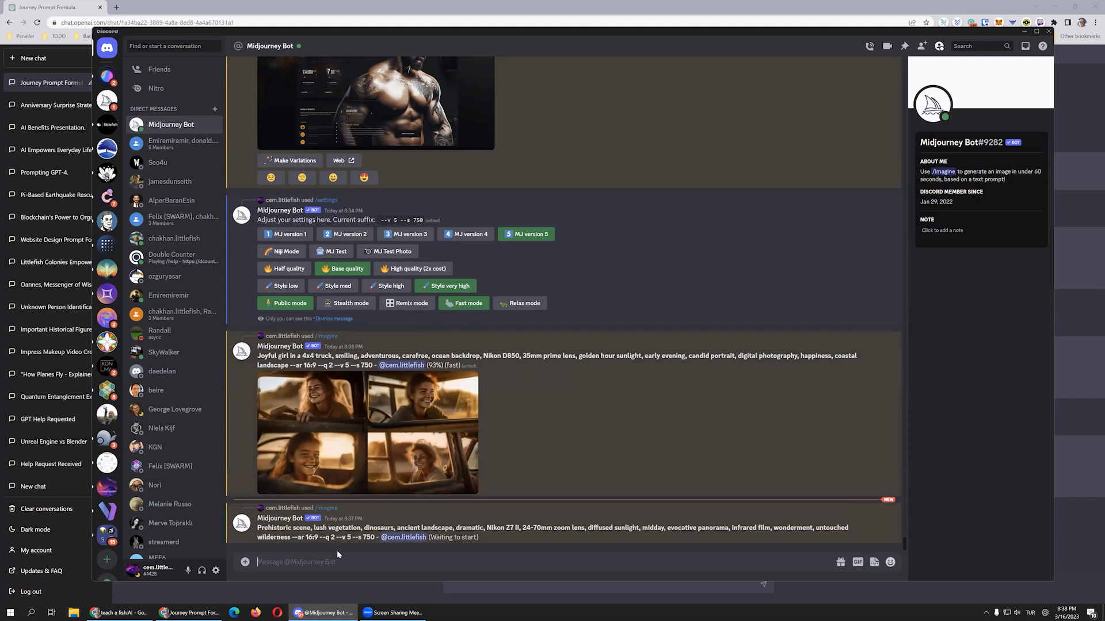
pyautogui.write('/')
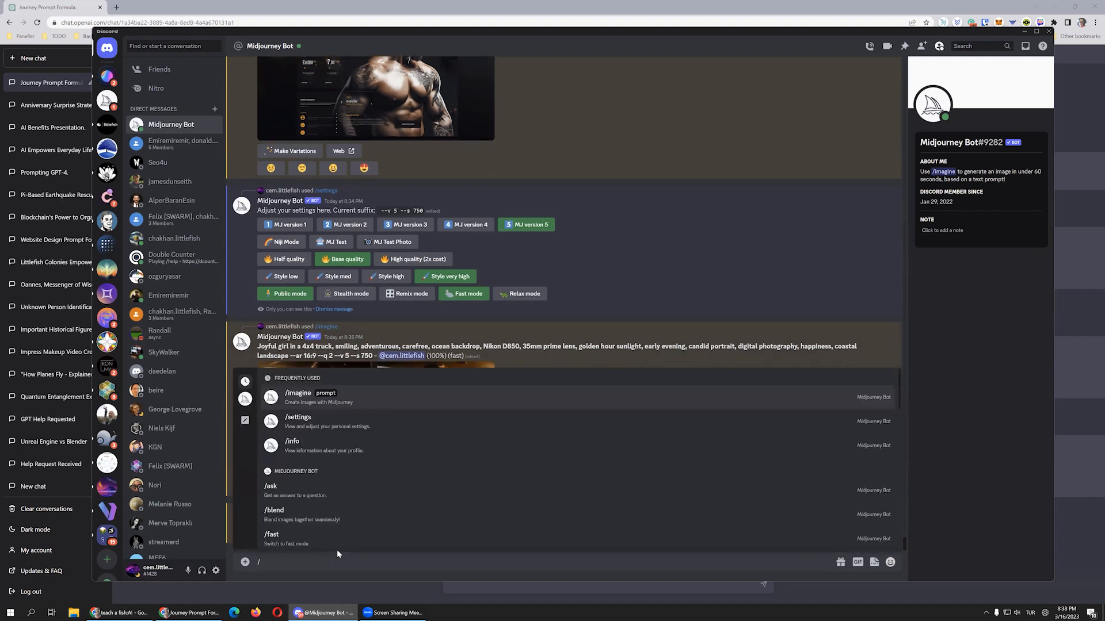
pyautogui.press('Tab')
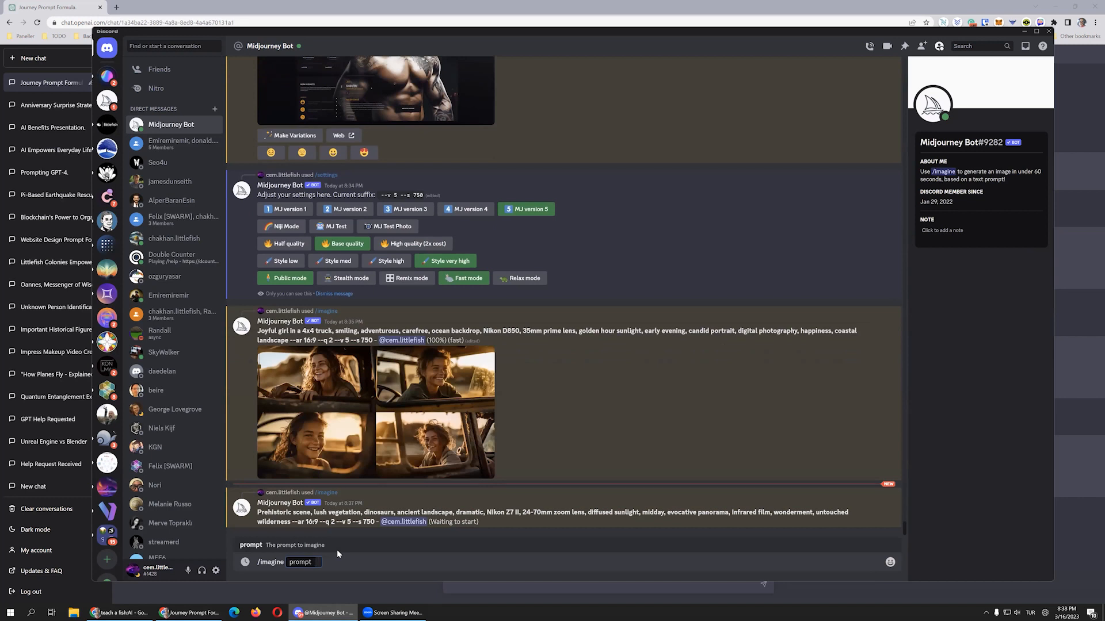
pyautogui.write('everything you can imagine is real')
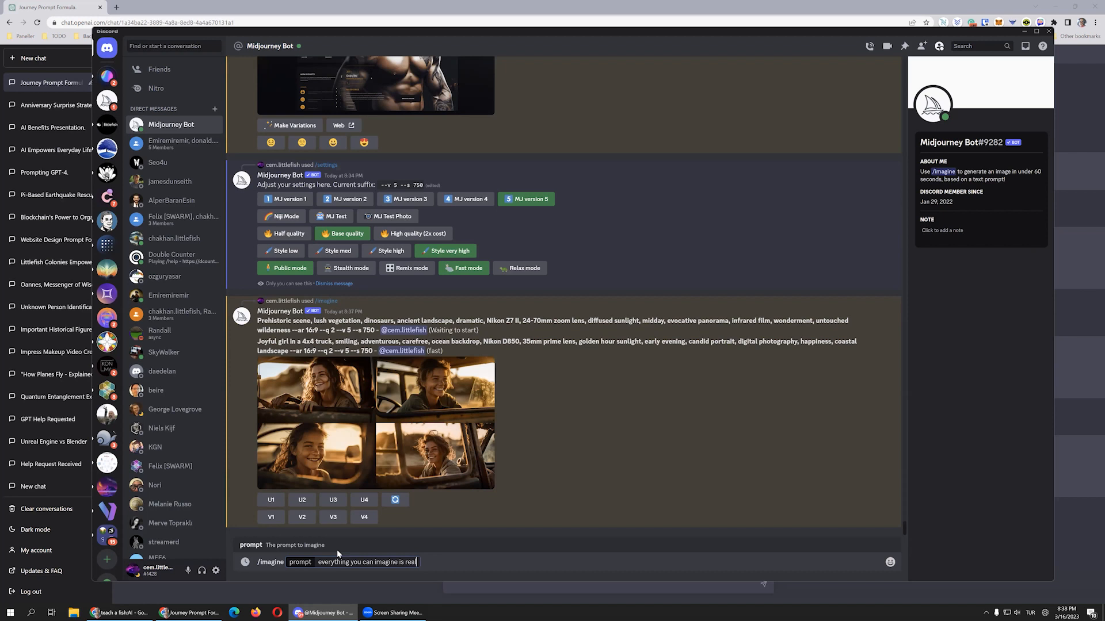
pyautogui.write(' --ar 16:9')
pyautogui.press('Return')
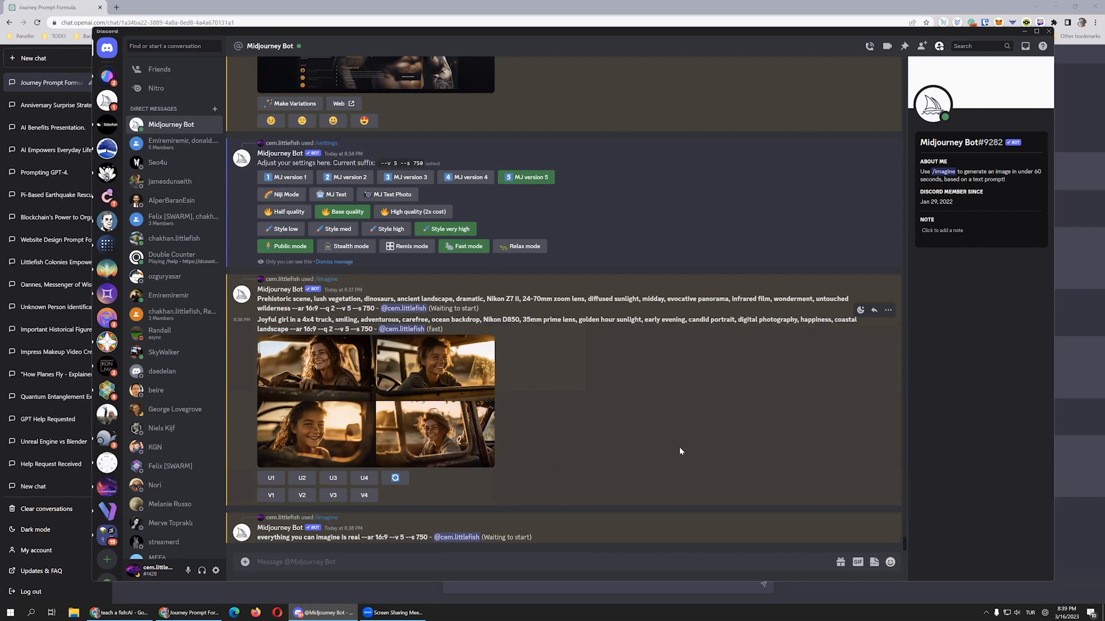
# Step: Examine the "Joyful girl in a 4x4 truck" image grid at enlarged size and compare its four variants
pyautogui.click(348, 388)
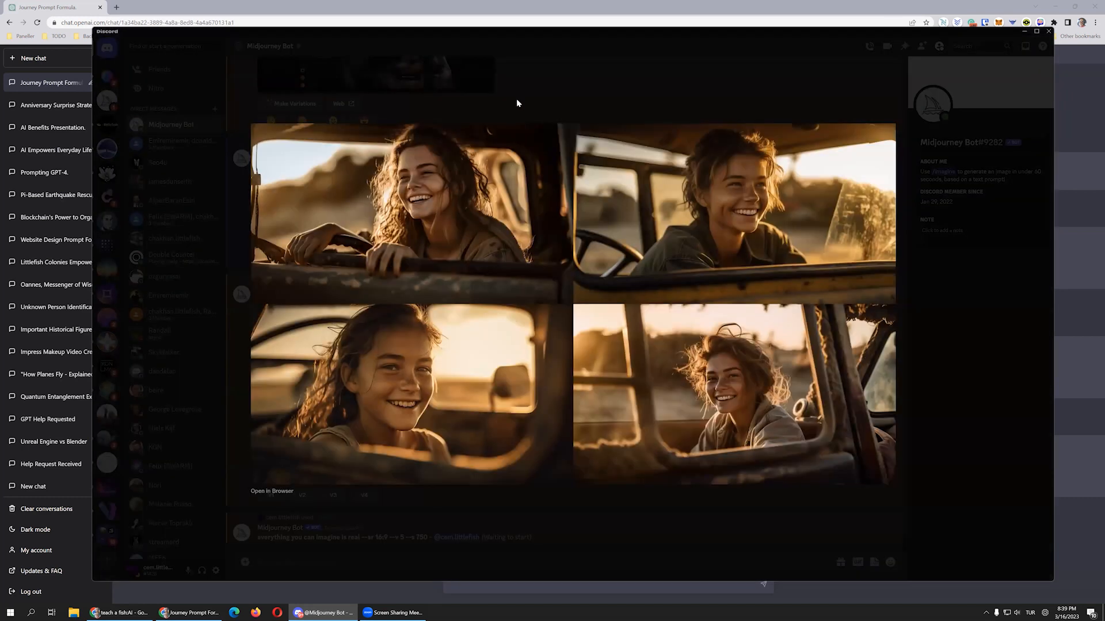
pyautogui.click(516, 99)
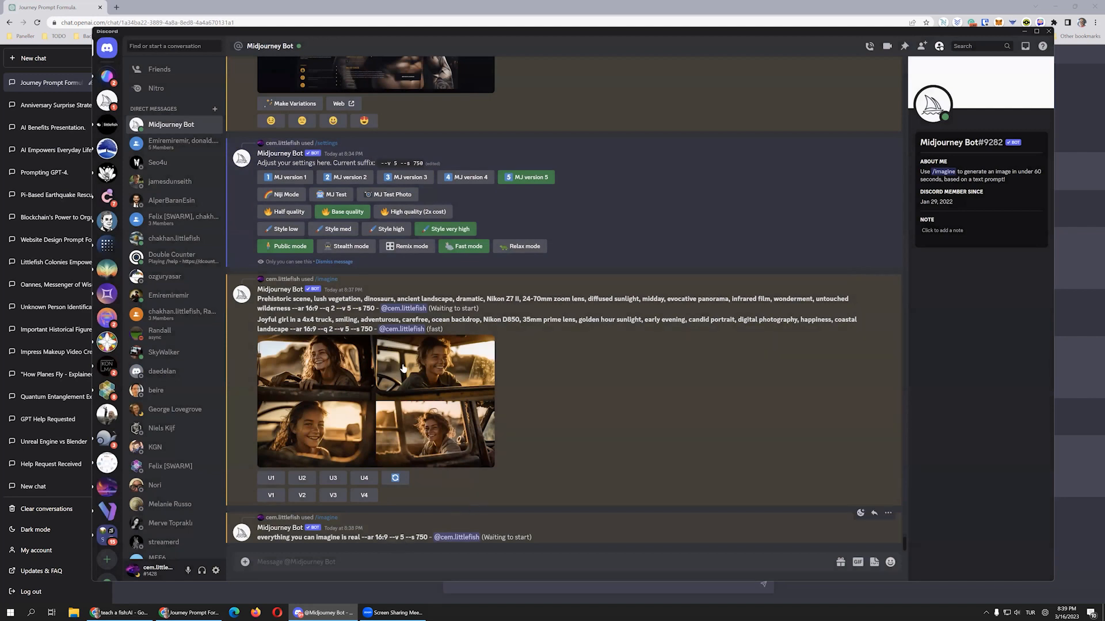
pyautogui.click(287, 179)
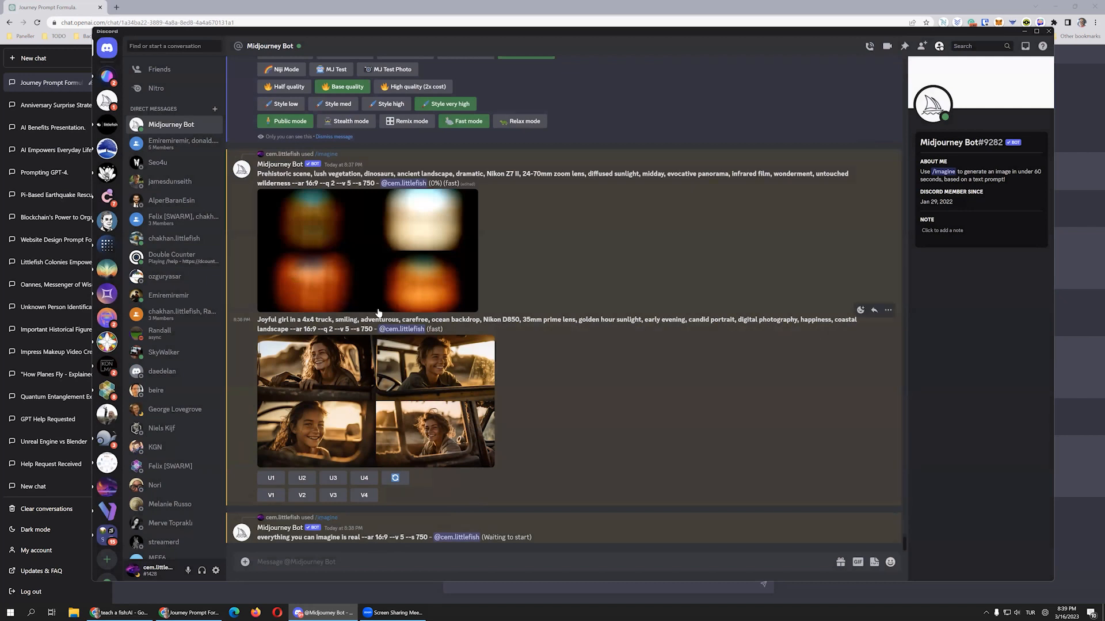
pyautogui.click(350, 411)
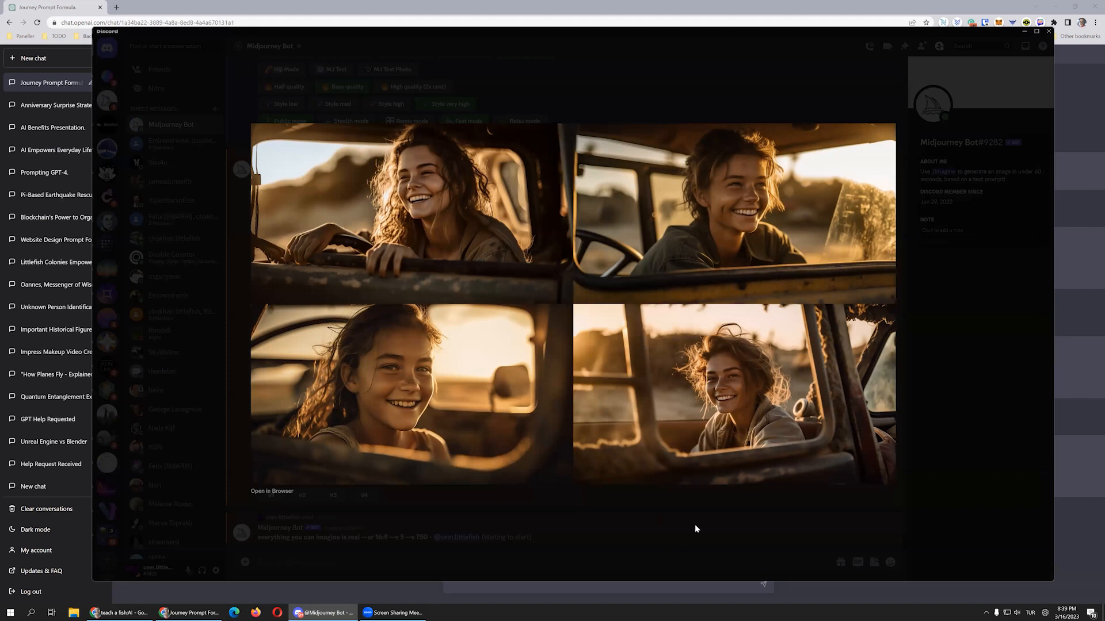
pyautogui.click(611, 536)
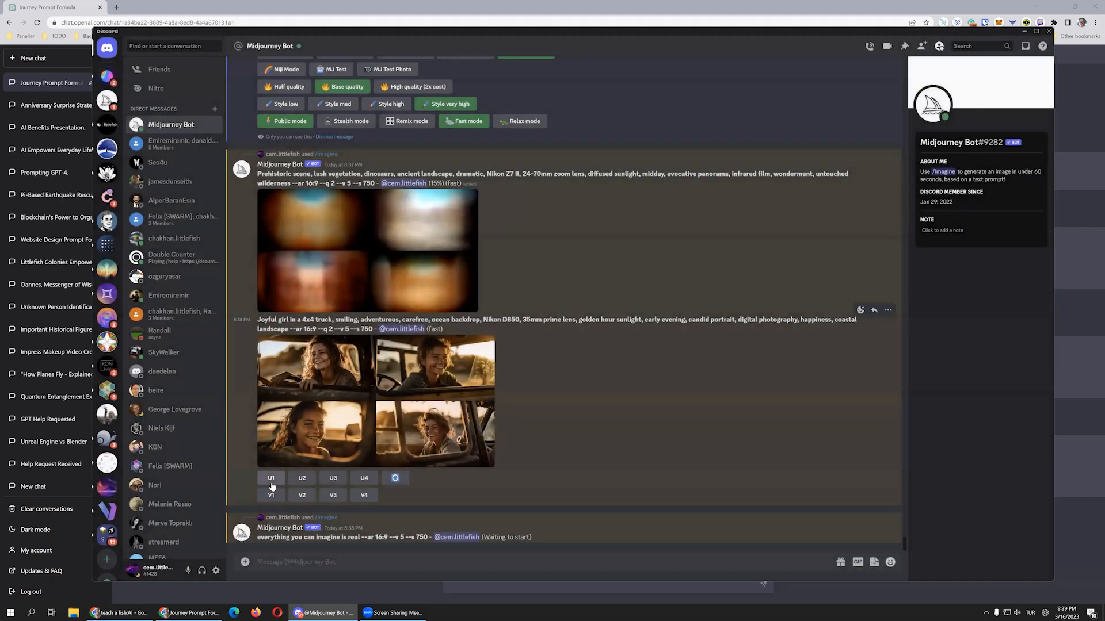
pyautogui.click(467, 436)
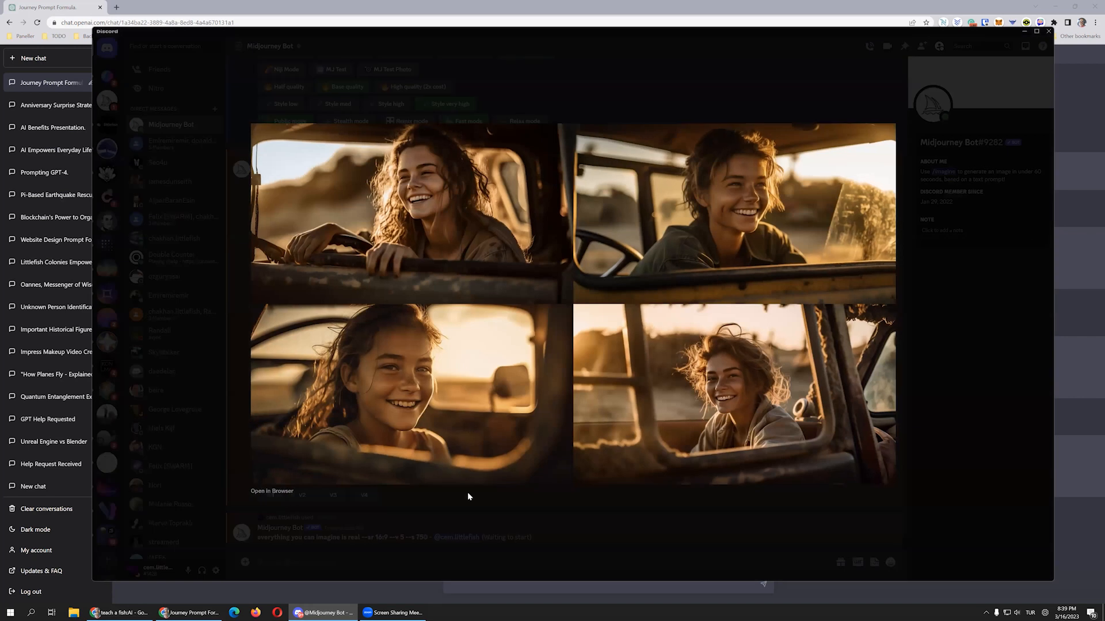
pyautogui.click(541, 518)
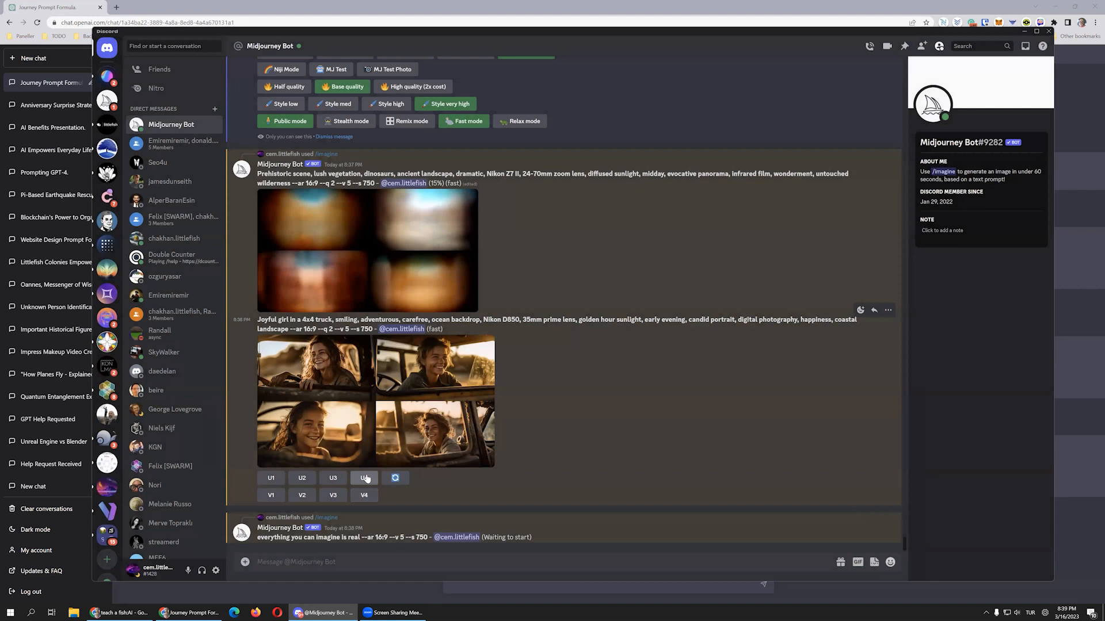
pyautogui.click(330, 406)
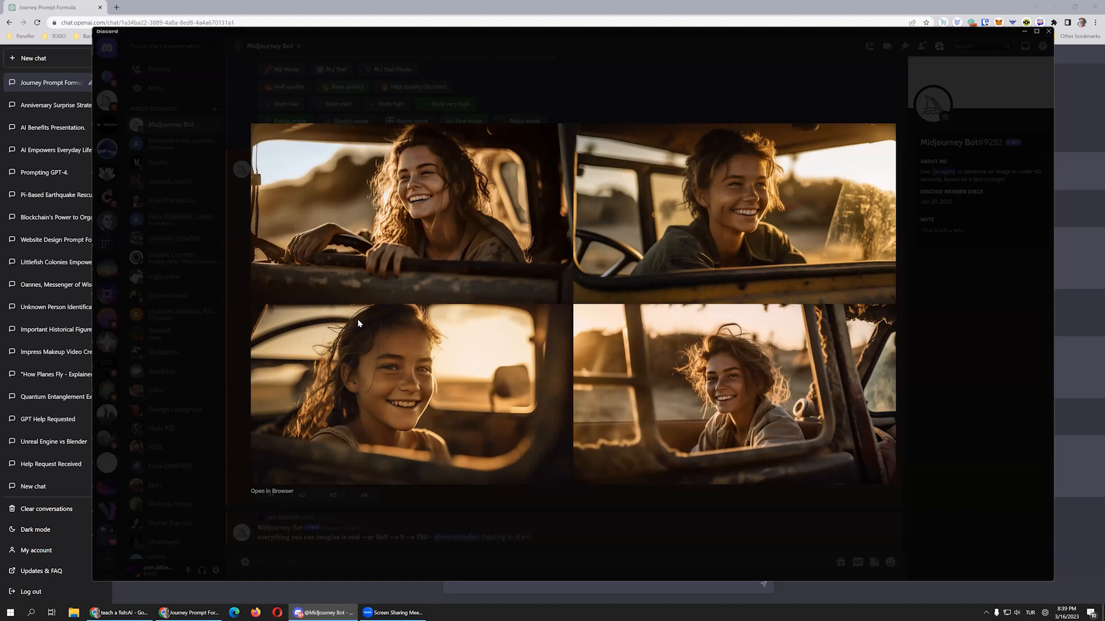
pyautogui.click(504, 520)
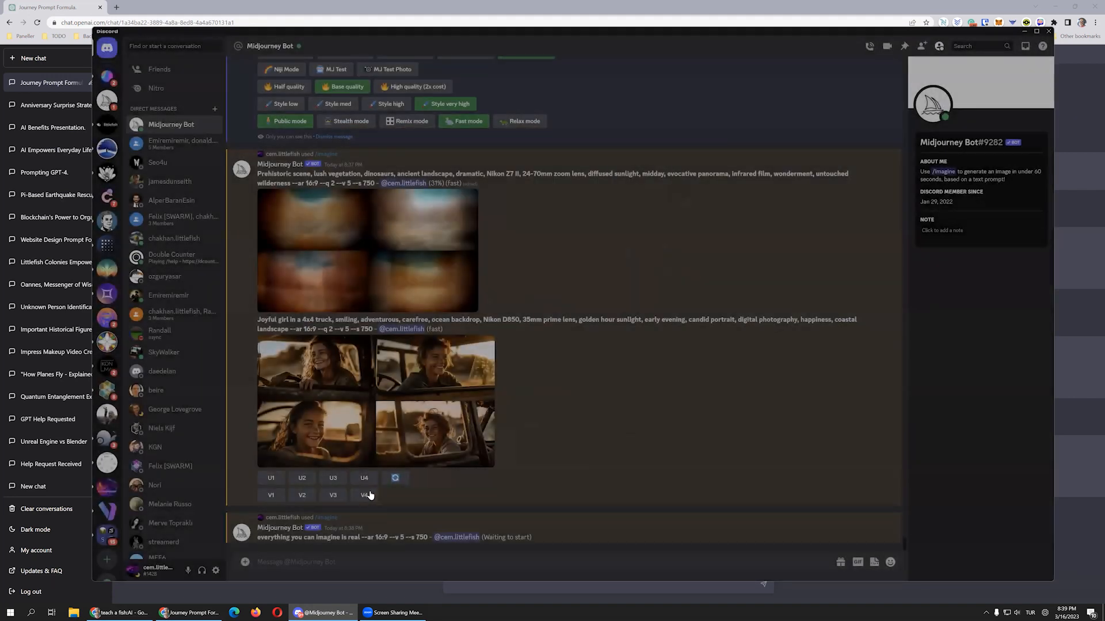
# Step: Upscale the fourth image of the "Joyful girl in a 4x4 truck" grid
pyautogui.click(364, 478)
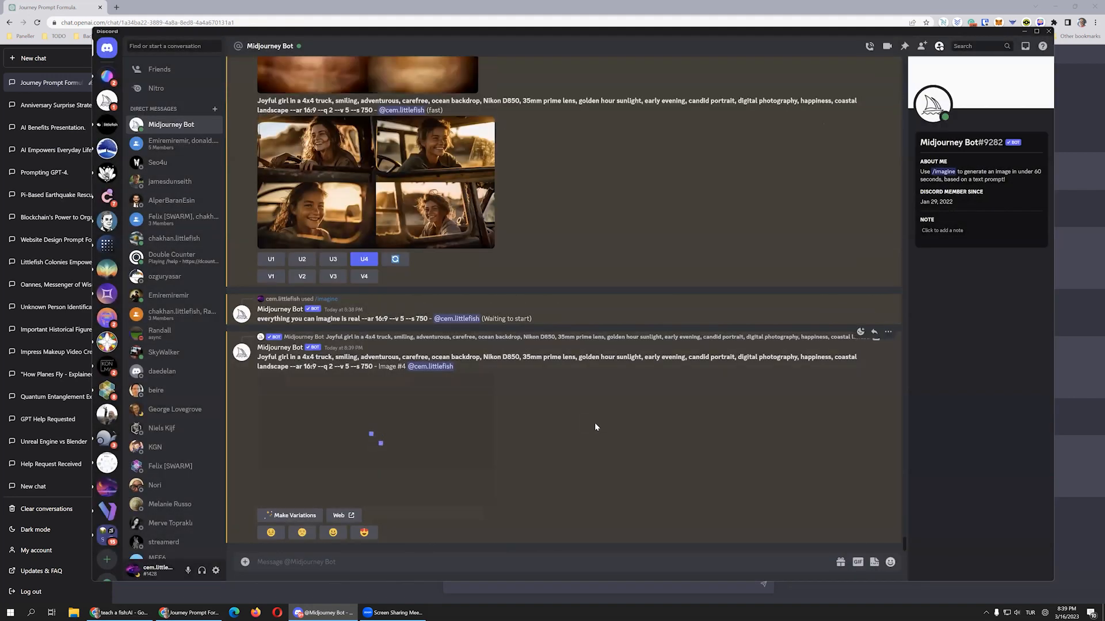
pyautogui.scroll(3, 595, 426)
pyautogui.scroll(2, 595, 430)
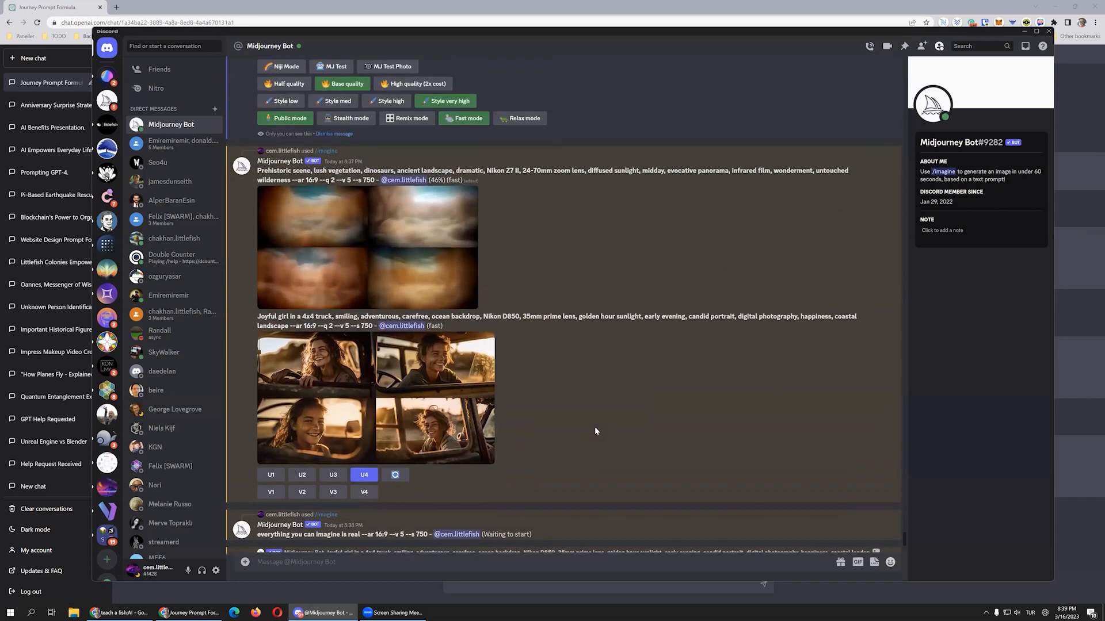
pyautogui.scroll(-5, 593, 412)
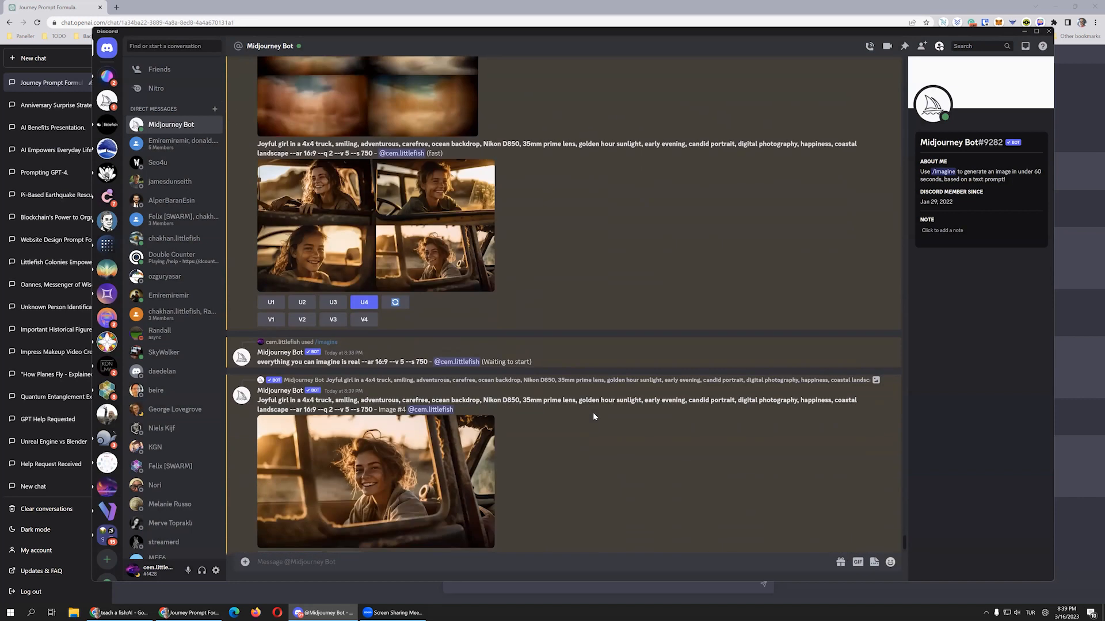
# Step: Enlarge the upscaled image of the joyful girl in the truck, save it, and return to the chat
pyautogui.click(402, 436)
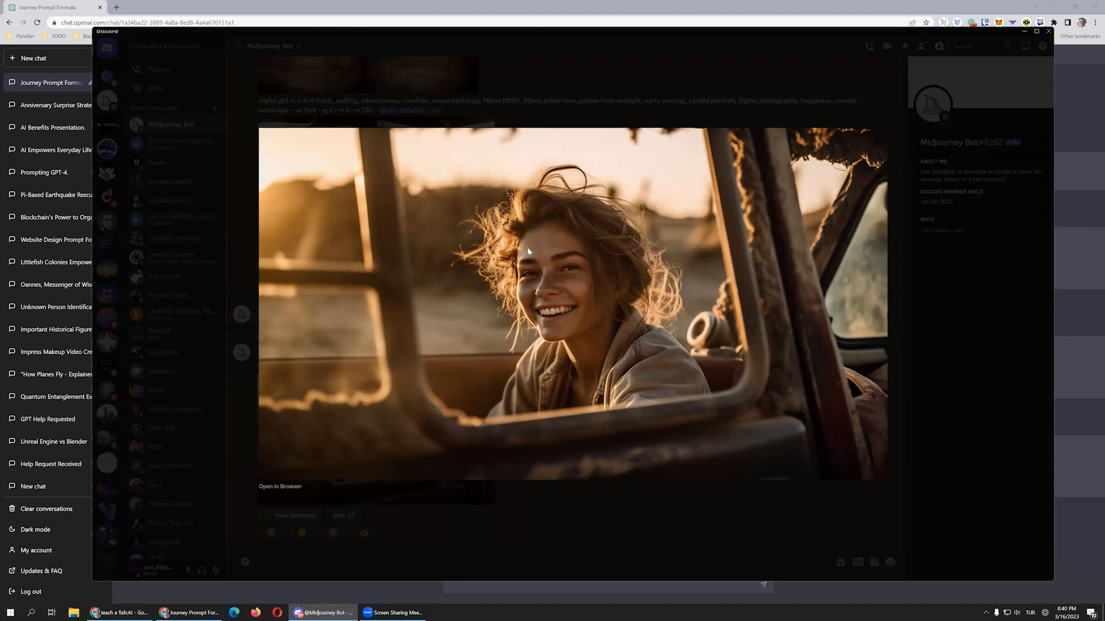
pyautogui.rightClick(534, 217)
pyautogui.click(557, 240)
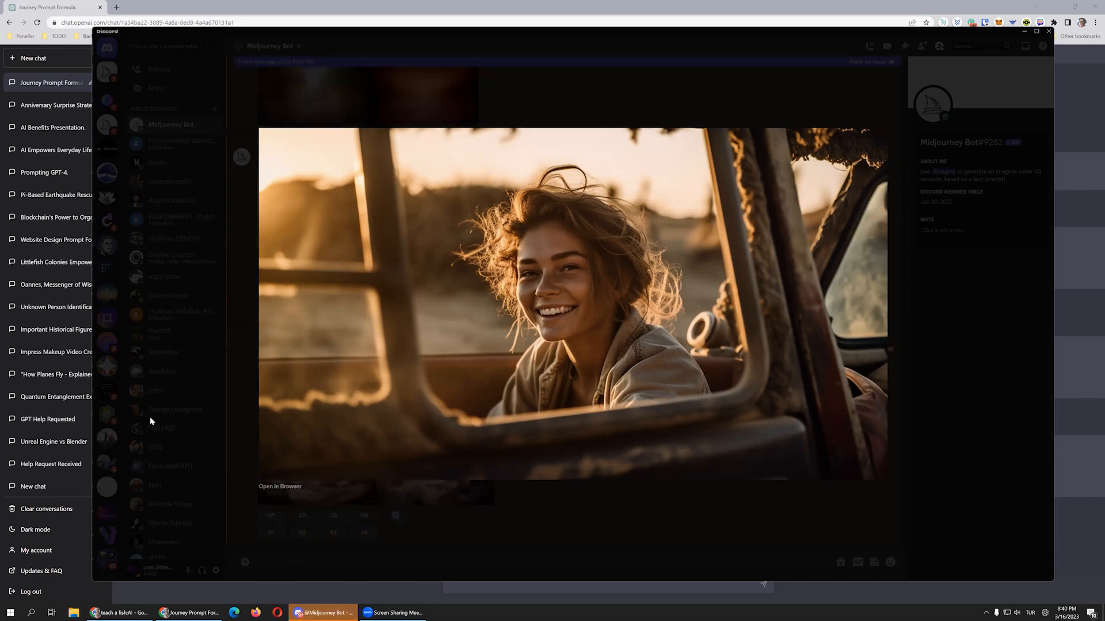
pyautogui.click(415, 563)
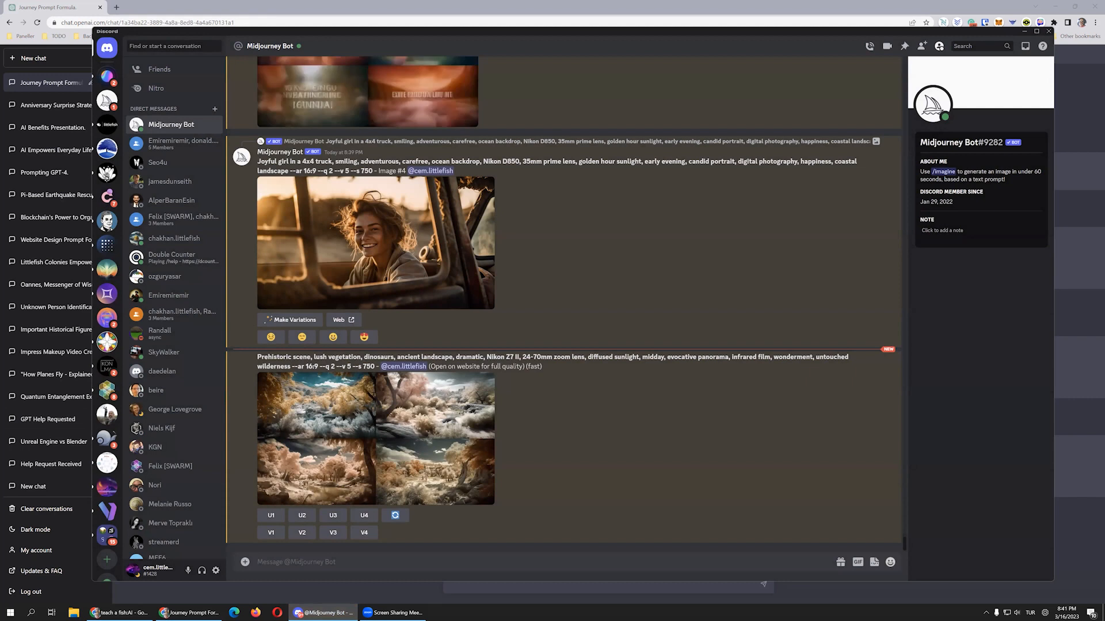
# Step: Upscale the first image of the "Prehistoric scene" grid and save the upscaled image
pyautogui.scroll(3, 605, 371)
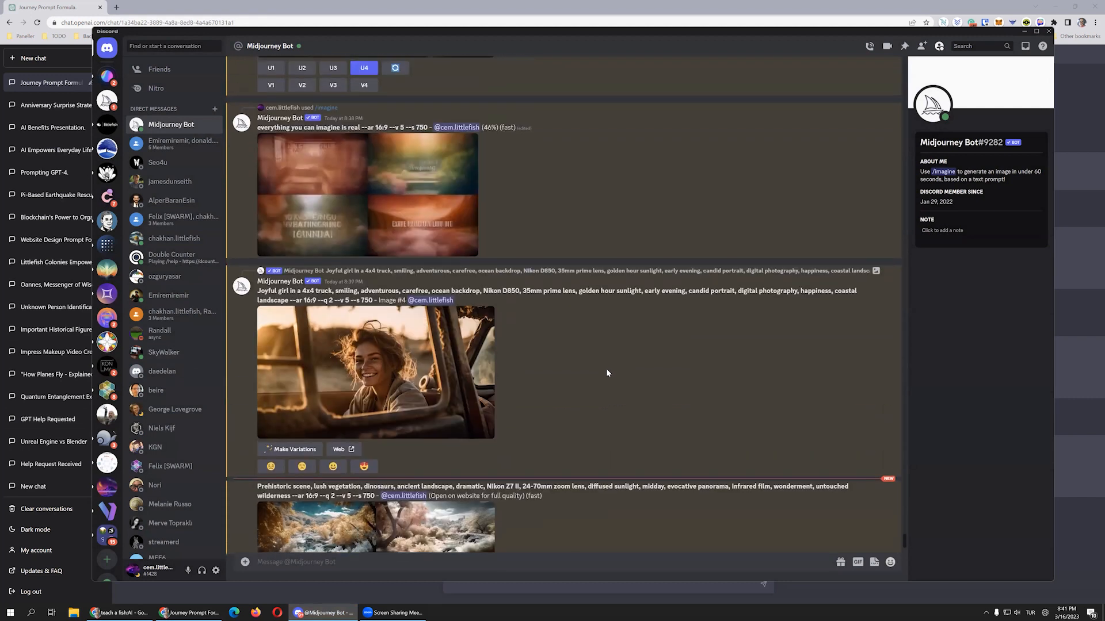
pyautogui.scroll(-3, 604, 377)
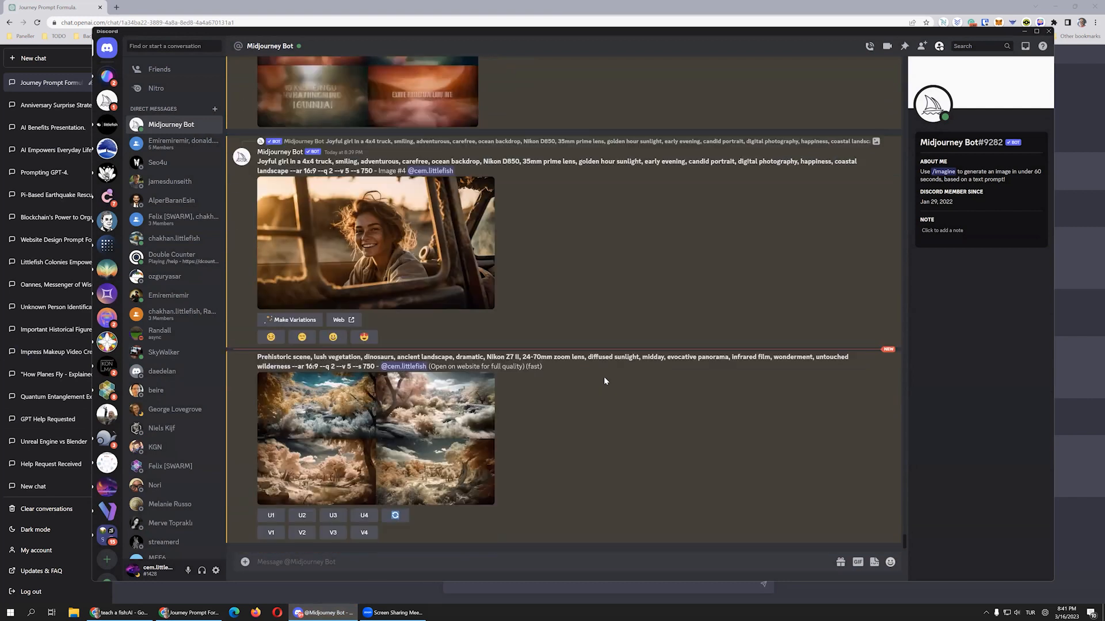
pyautogui.click(377, 446)
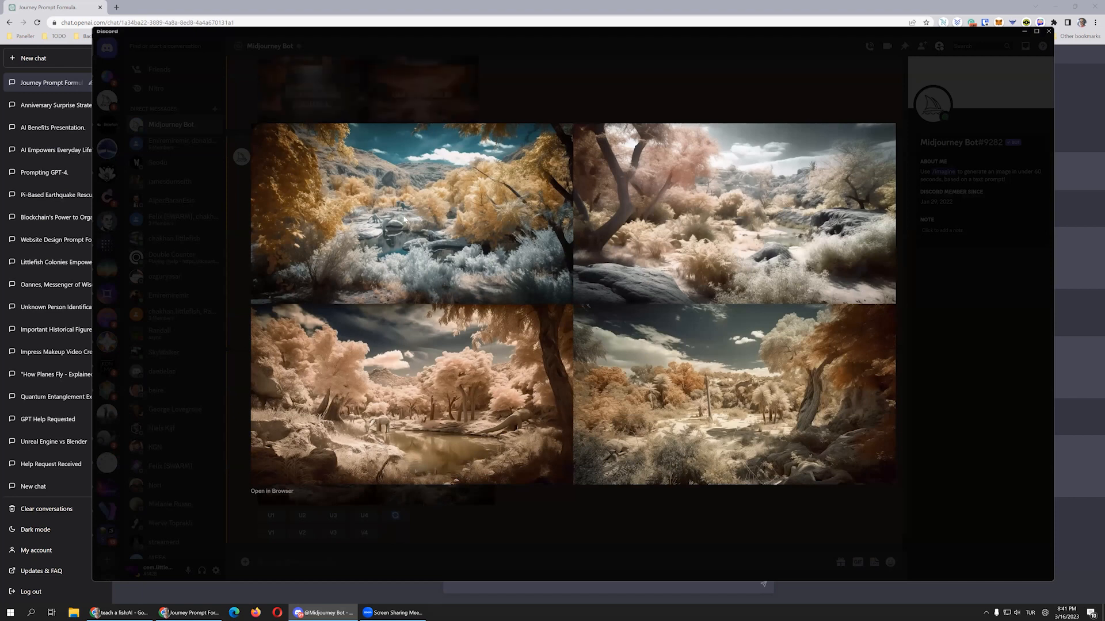
pyautogui.click(273, 515)
pyautogui.click(271, 515)
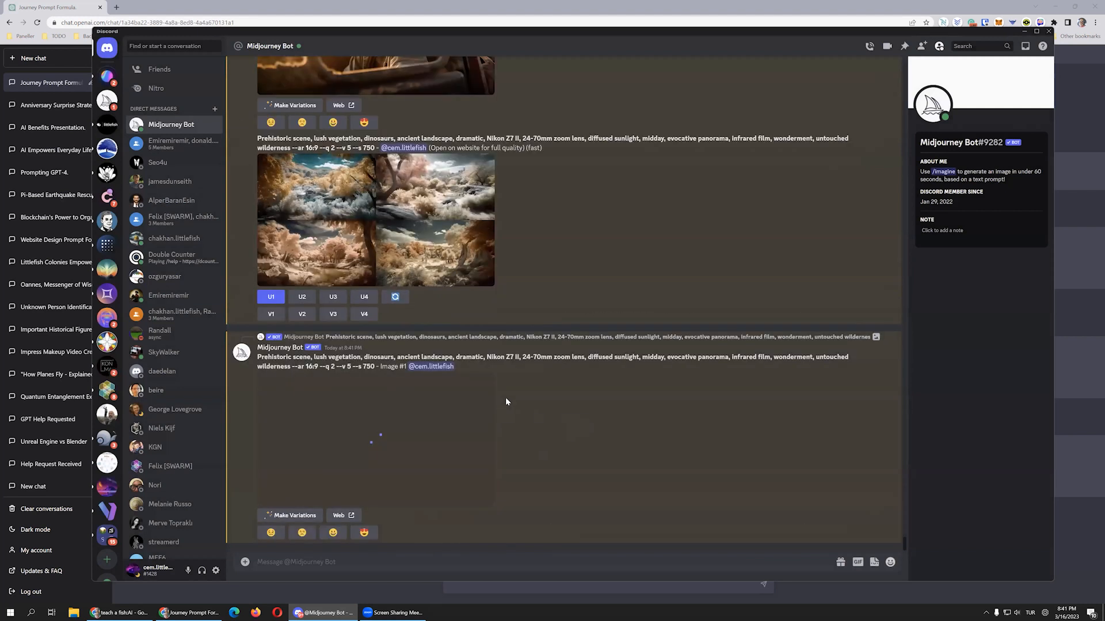
pyautogui.rightClick(386, 435)
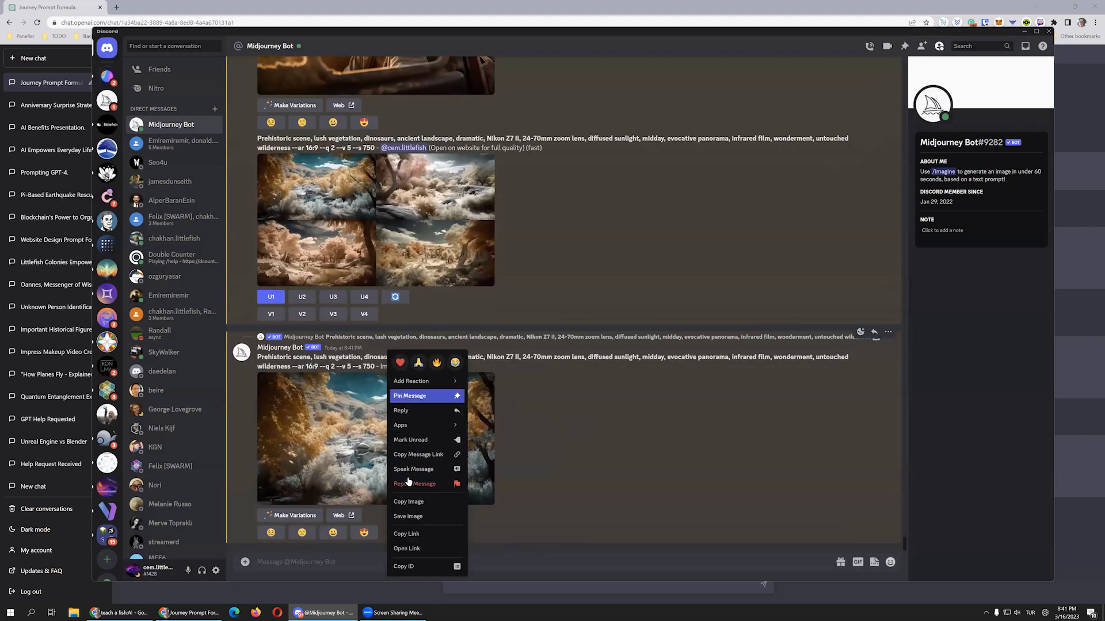
pyautogui.click(418, 517)
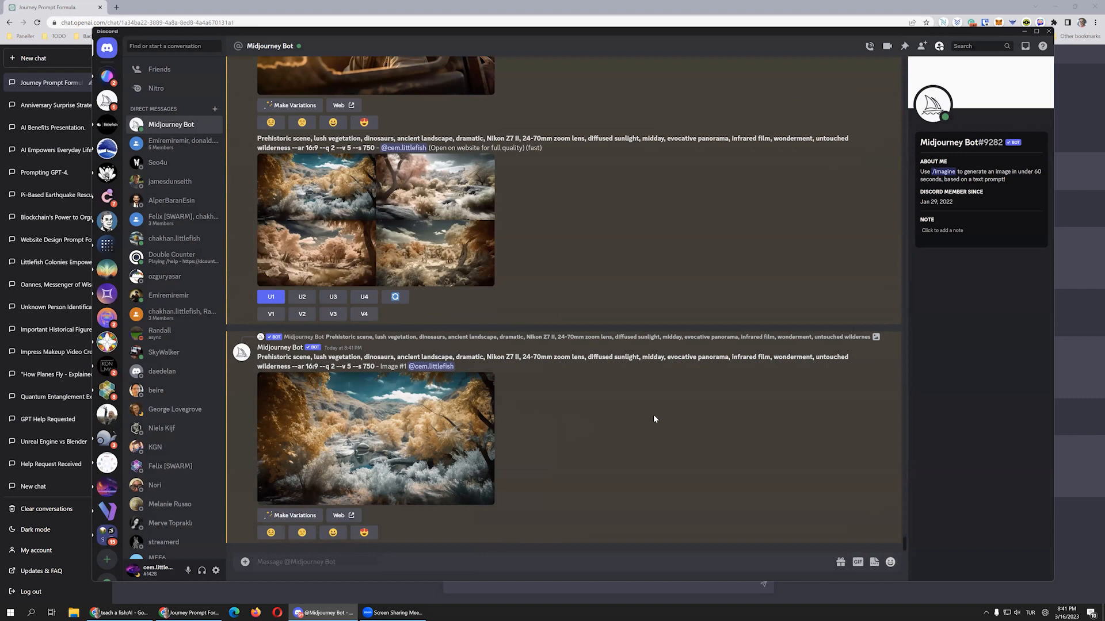
# Step: Examine the images generated for "everything you can imagine is real" at enlarged size and look through the neighbouring results
pyautogui.scroll(5, 563, 452)
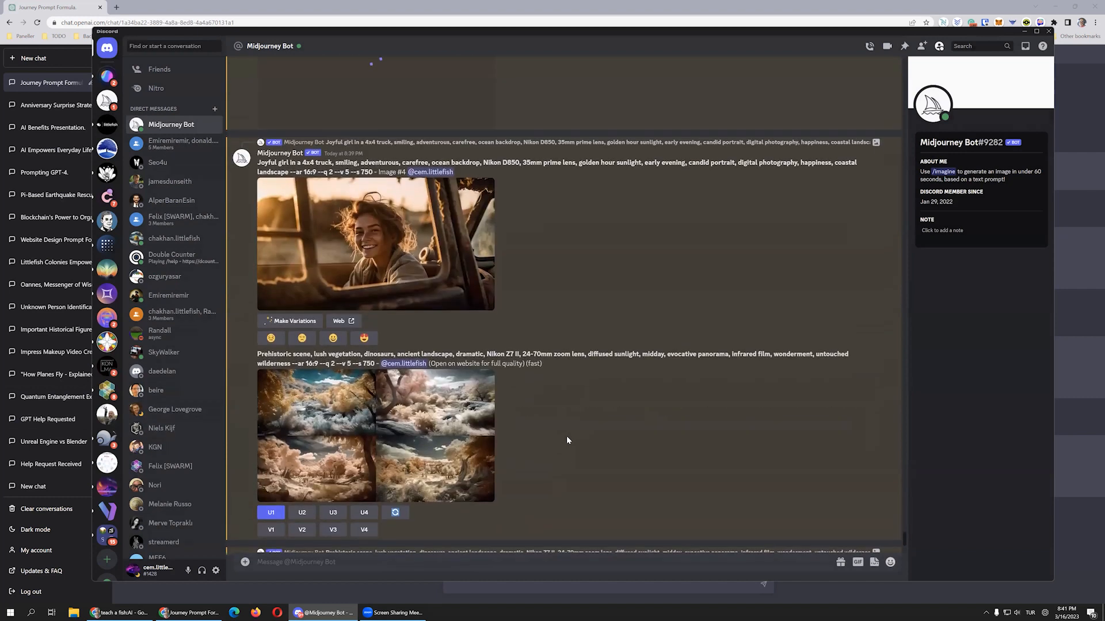
pyautogui.scroll(3, 404, 266)
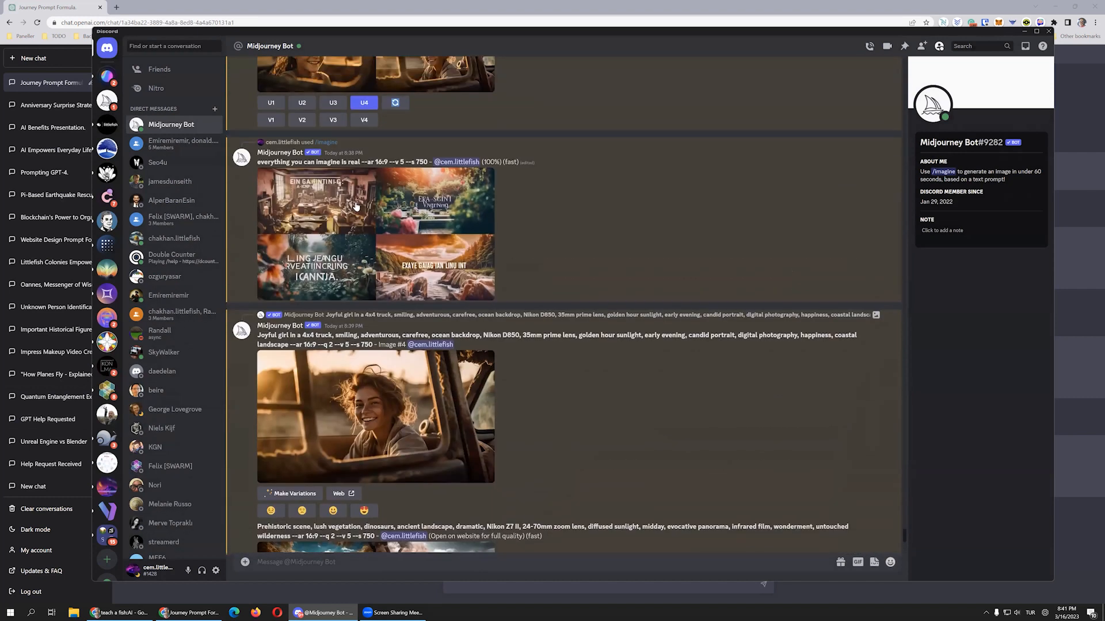
pyautogui.click(348, 234)
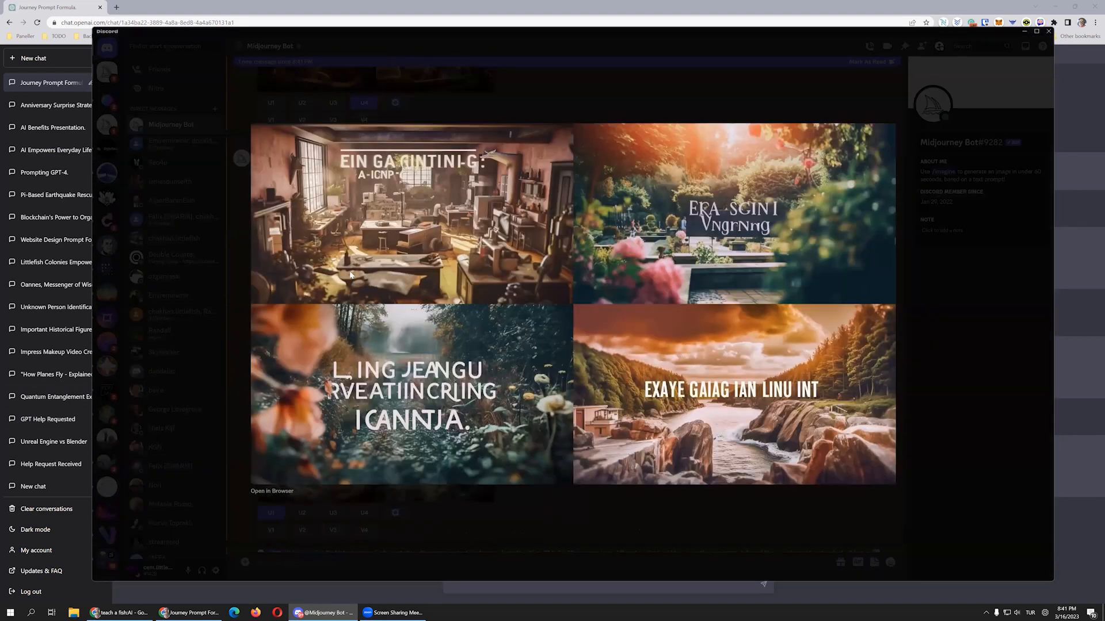
pyautogui.click(503, 114)
pyautogui.scroll(1, 345, 312)
pyautogui.scroll(1, 345, 312)
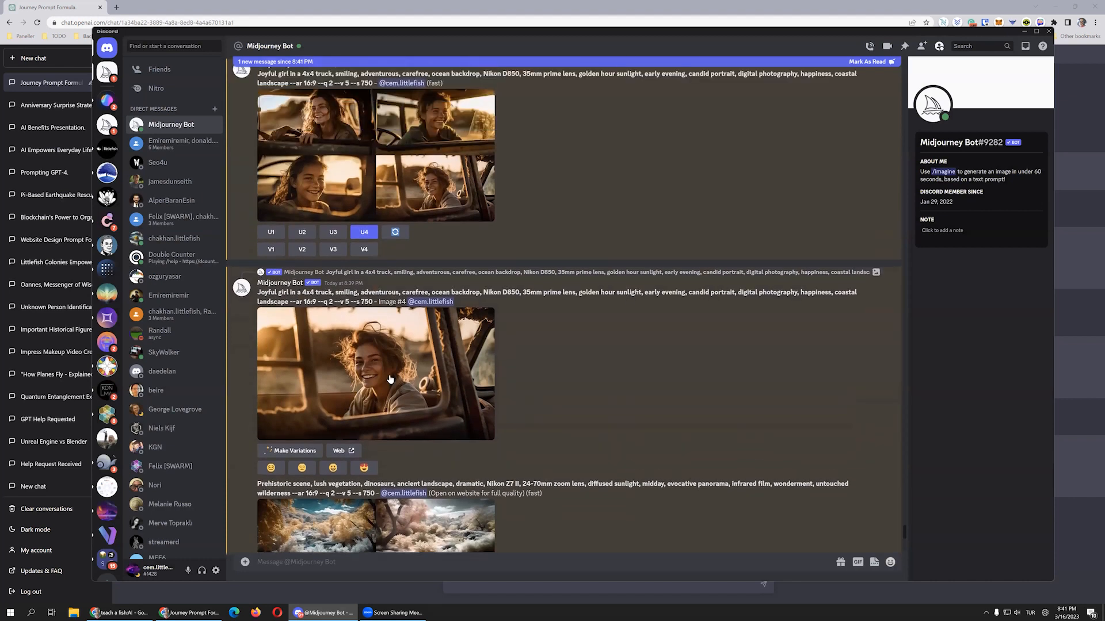
pyautogui.scroll(-3, 422, 397)
pyautogui.scroll(3, 447, 403)
pyautogui.scroll(-5, 448, 406)
pyautogui.scroll(-5, 450, 402)
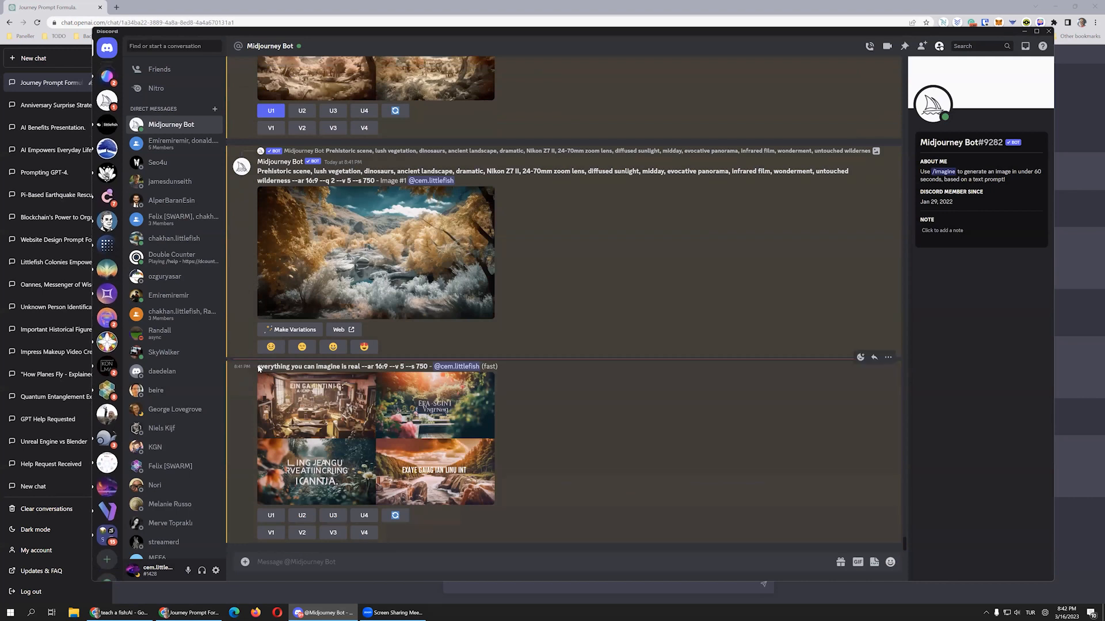
# Step: Copy the prompt "everything you can imagine is real --ar 16:9" from its result message
pyautogui.moveTo(257, 366); pyautogui.dragTo(370, 366)
pyautogui.rightClick(370, 367)
pyautogui.click(403, 378)
# Step: Use /settings to switch Midjourney to MJ version 4 and High quality (2x cost)
pyautogui.click(365, 561)
pyautogui.write('/set')
pyautogui.press('Return')
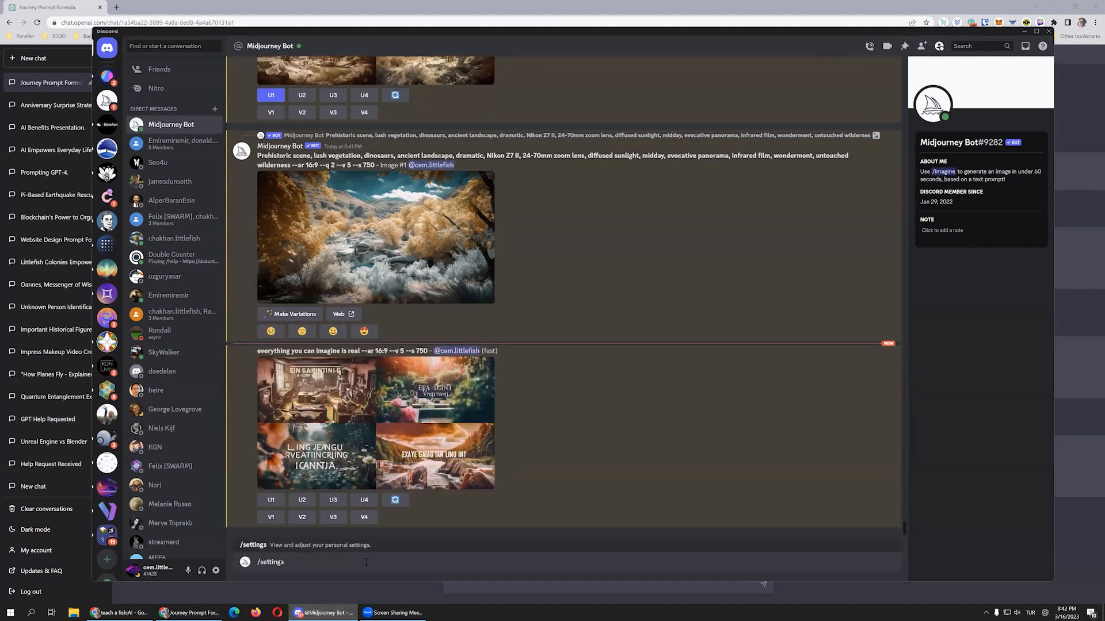
pyautogui.press('Return')
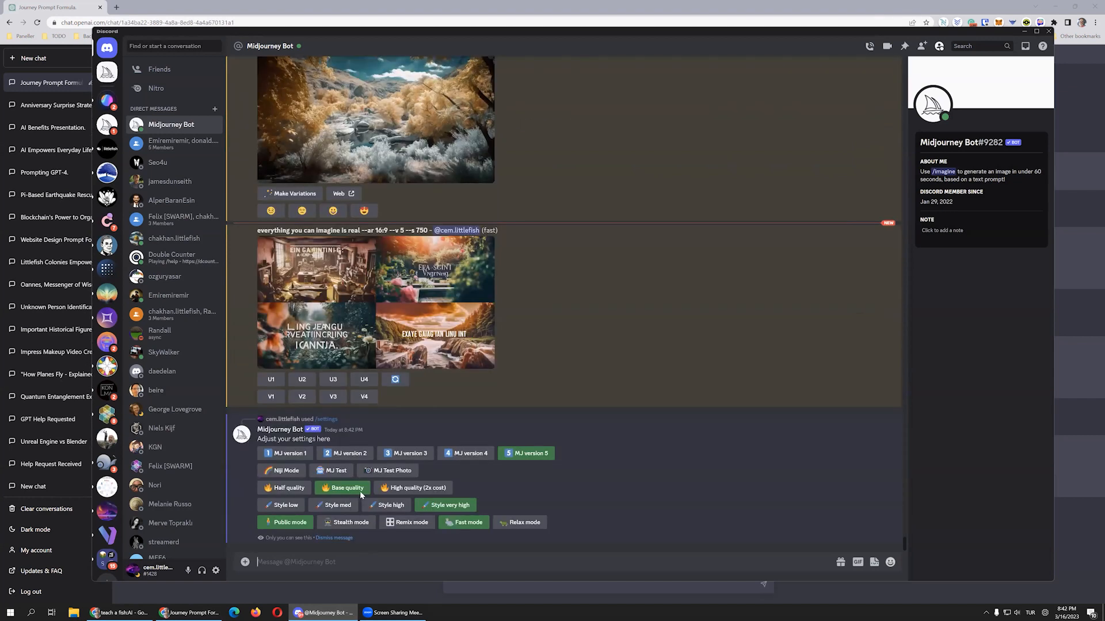
pyautogui.click(470, 455)
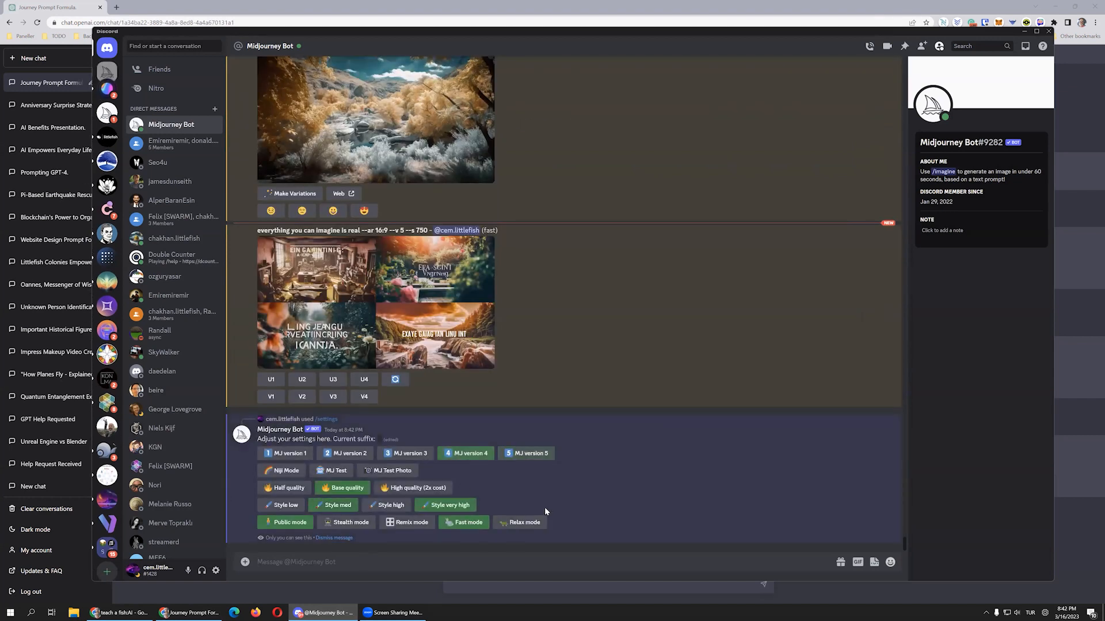
pyautogui.click(425, 488)
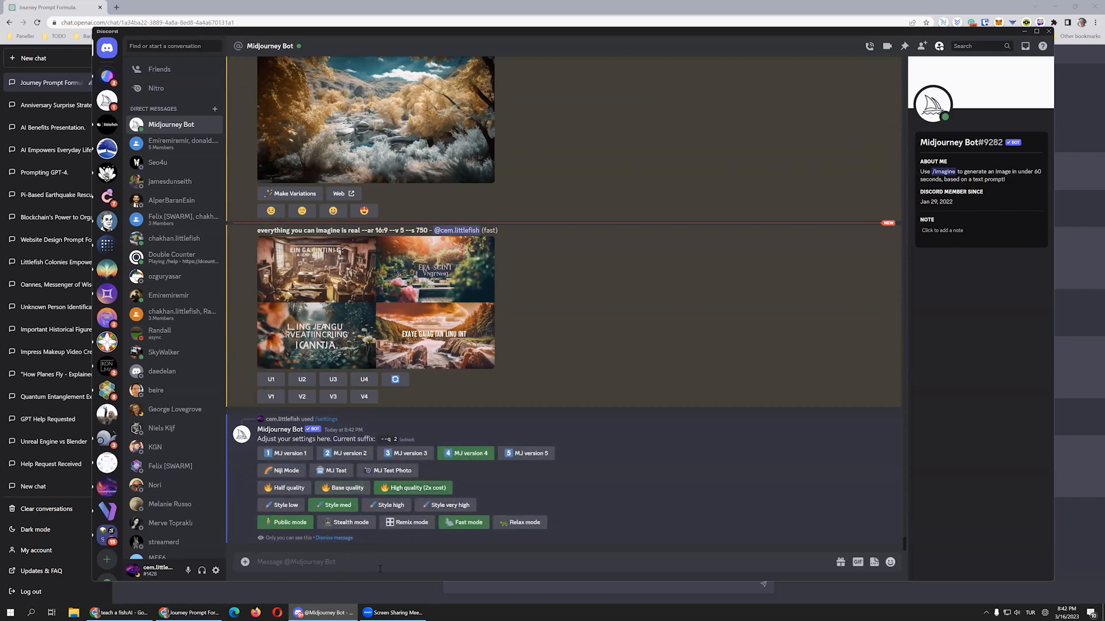
# Step: Submit the copied prompt "everything you can imagine is real --ar 16:9" with /imagine
pyautogui.write('/')
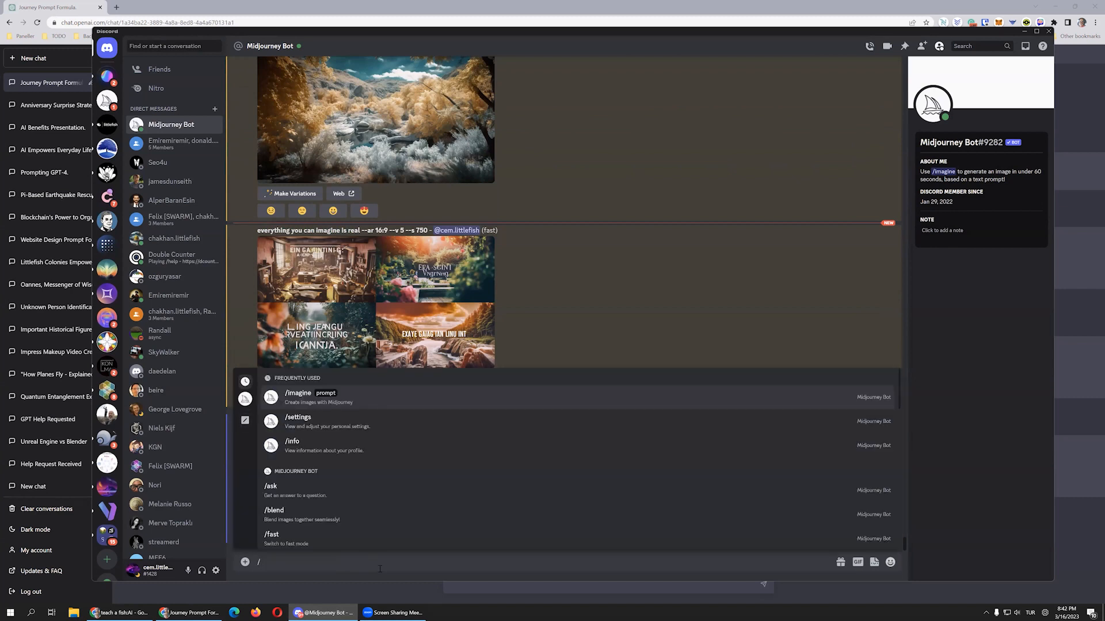
pyautogui.write('ima')
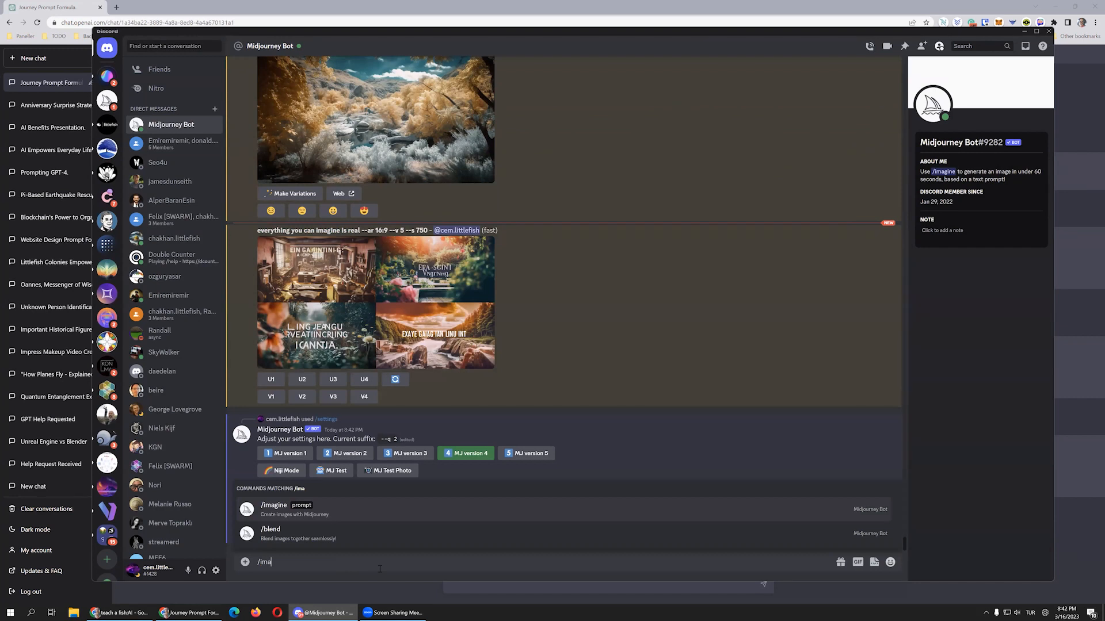
pyautogui.press('Tab')
pyautogui.hotkey('ctrl', 'v')
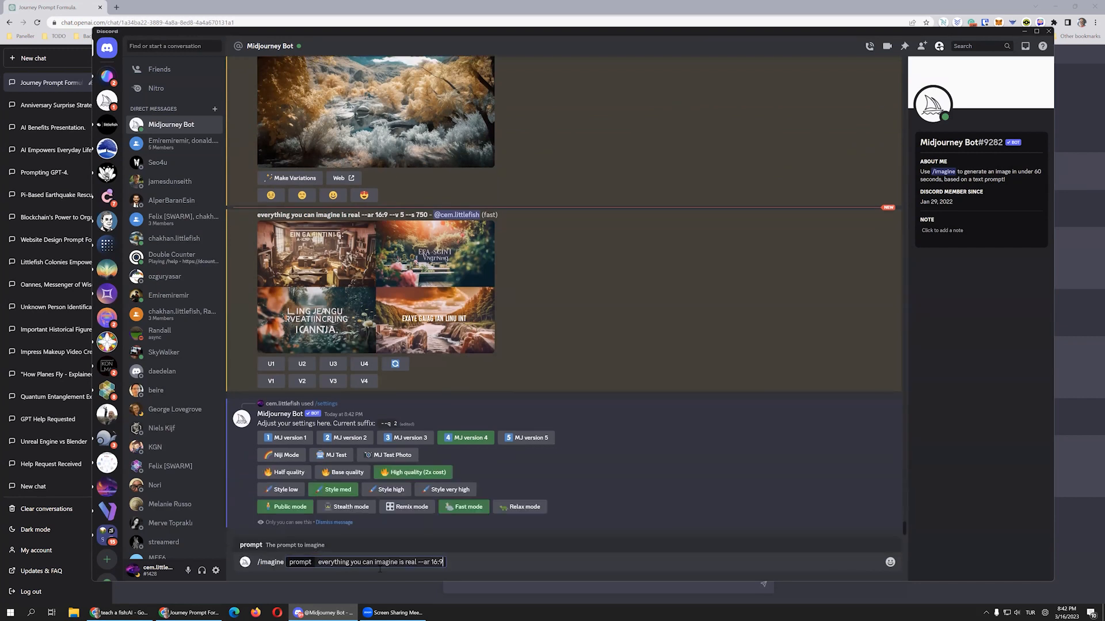
pyautogui.press('Return')
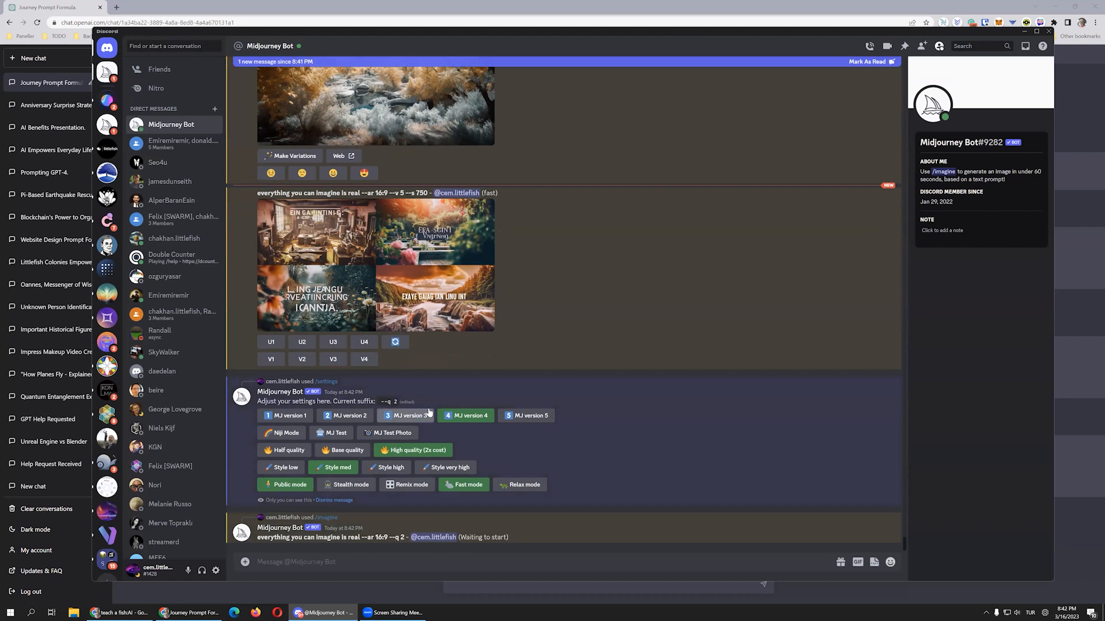
# Step: Examine the version 5 and version 4 image grids for "everything you can imagine is real" at enlarged size
pyautogui.click(332, 258)
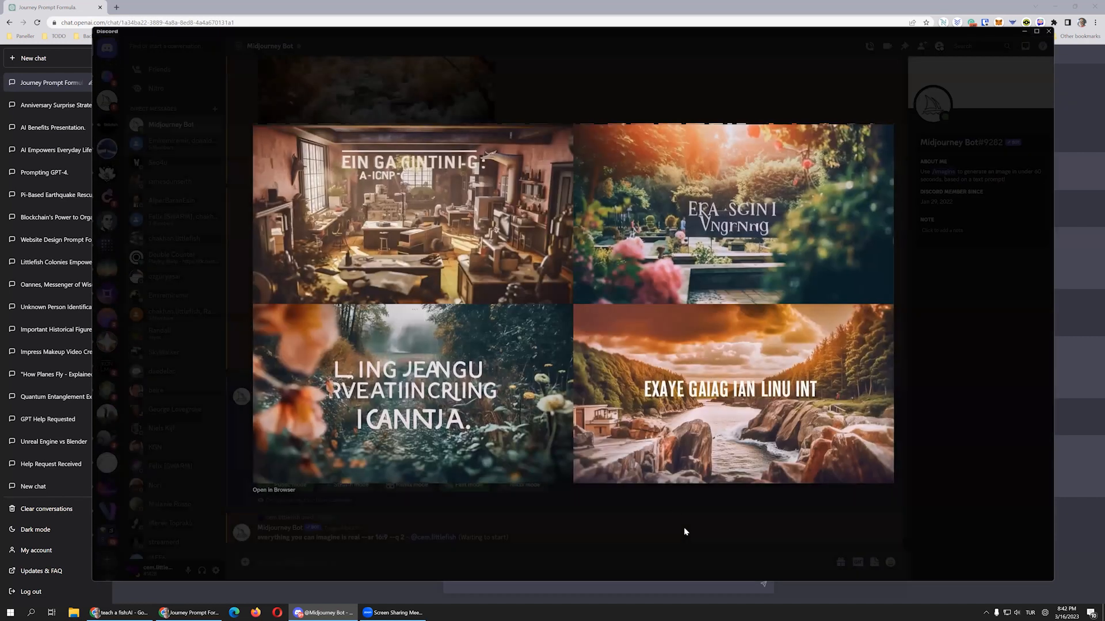
pyautogui.click(684, 528)
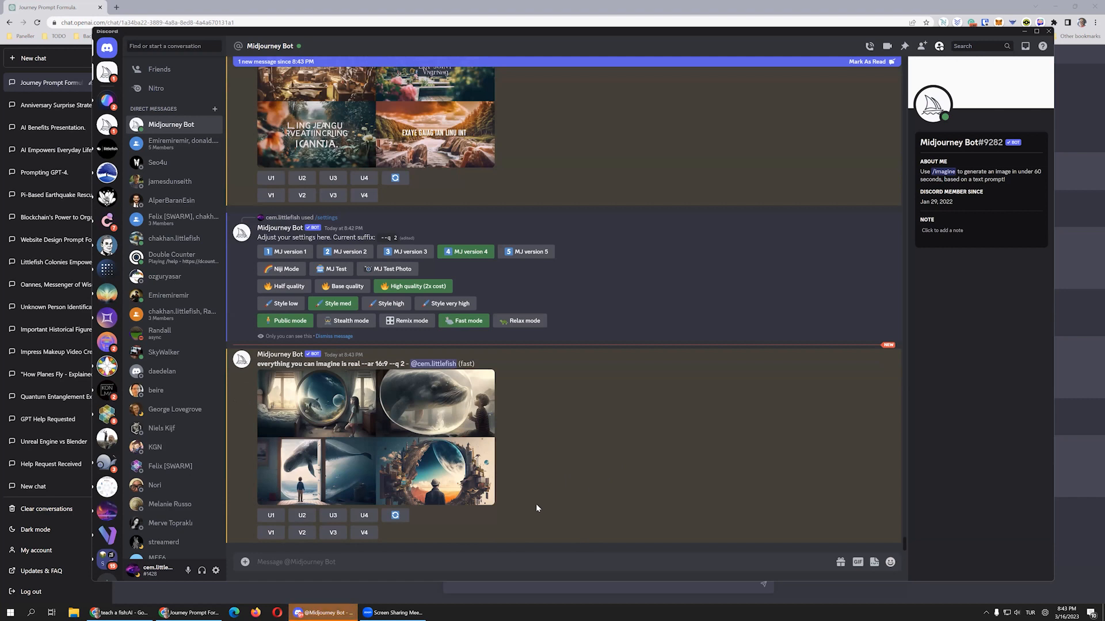
pyautogui.click(358, 449)
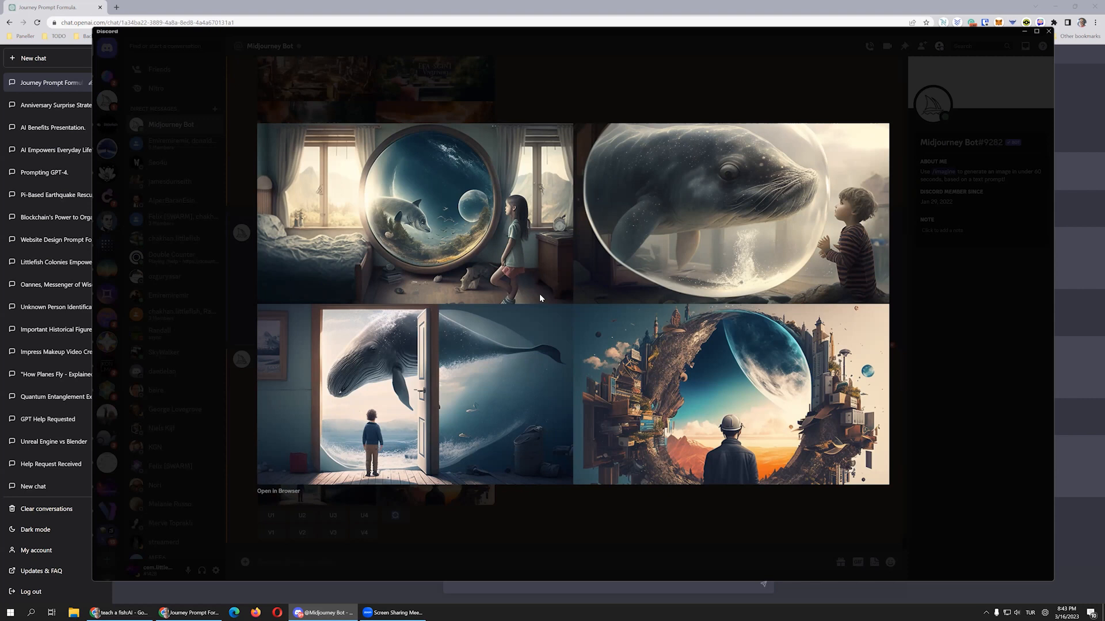
pyautogui.click(506, 520)
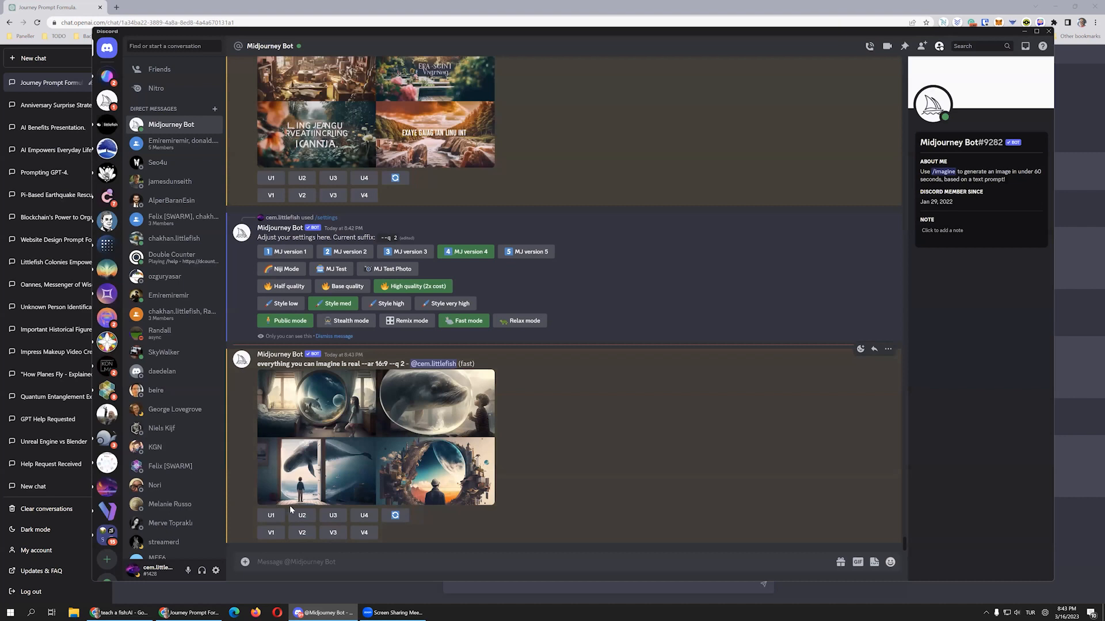
# Step: Check the version 4 grid enlarged once more and upscale its third image, the boy facing a whale through an open door
pyautogui.click(471, 384)
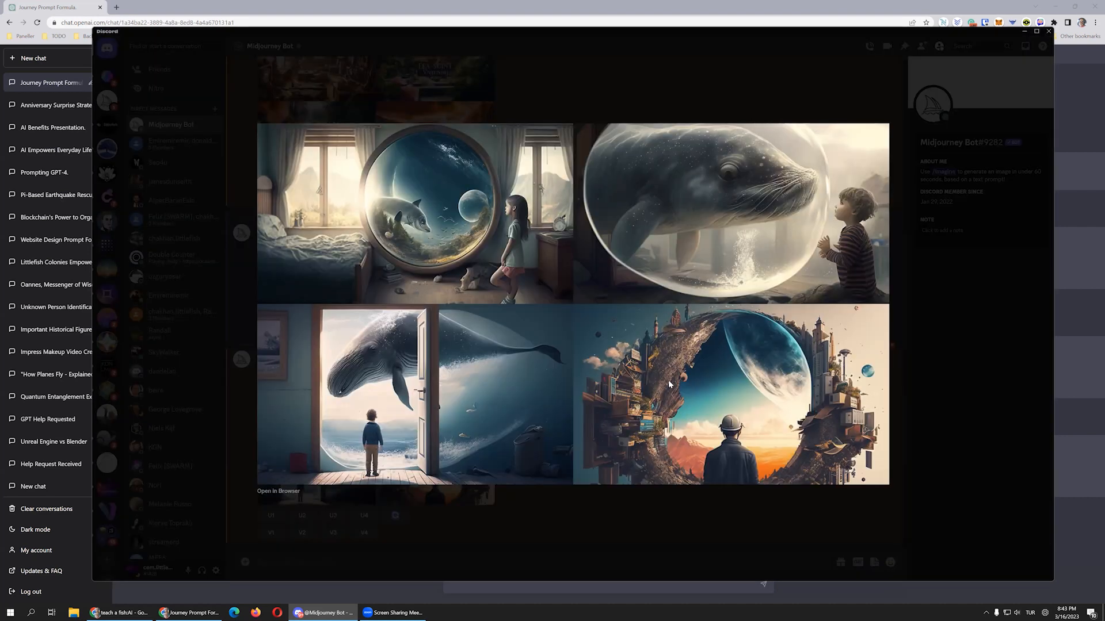
pyautogui.click(381, 530)
pyautogui.click(333, 515)
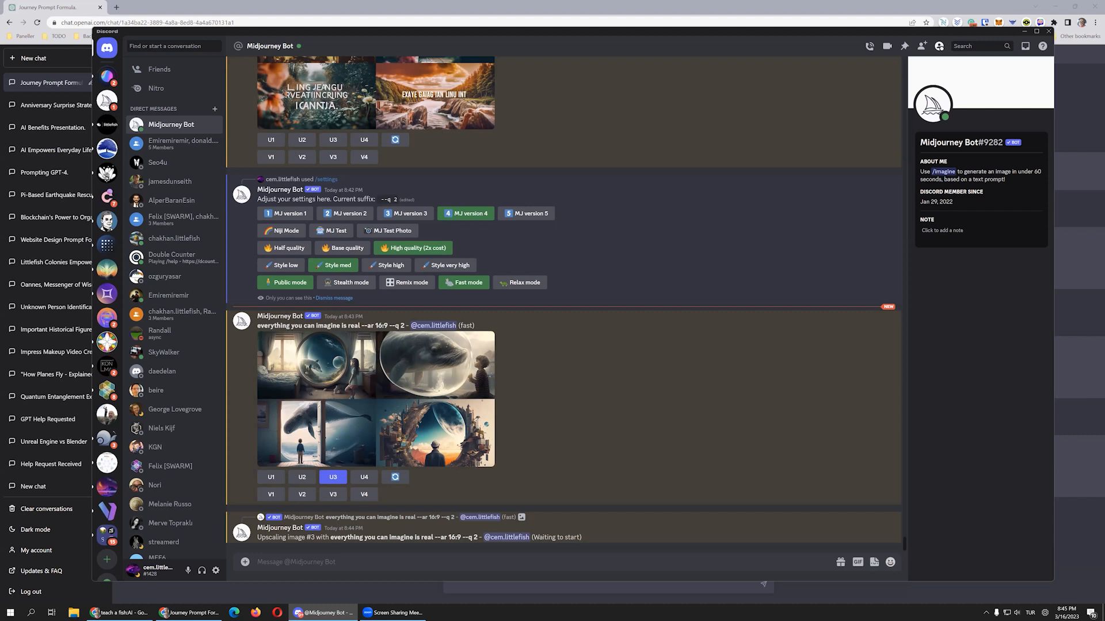
# Step: Send the photo Image20230316204438.jpg to the Midjourney Bot and copy the sent image's link
pyautogui.moveTo(394, 372); pyautogui.dragTo(334, 564)
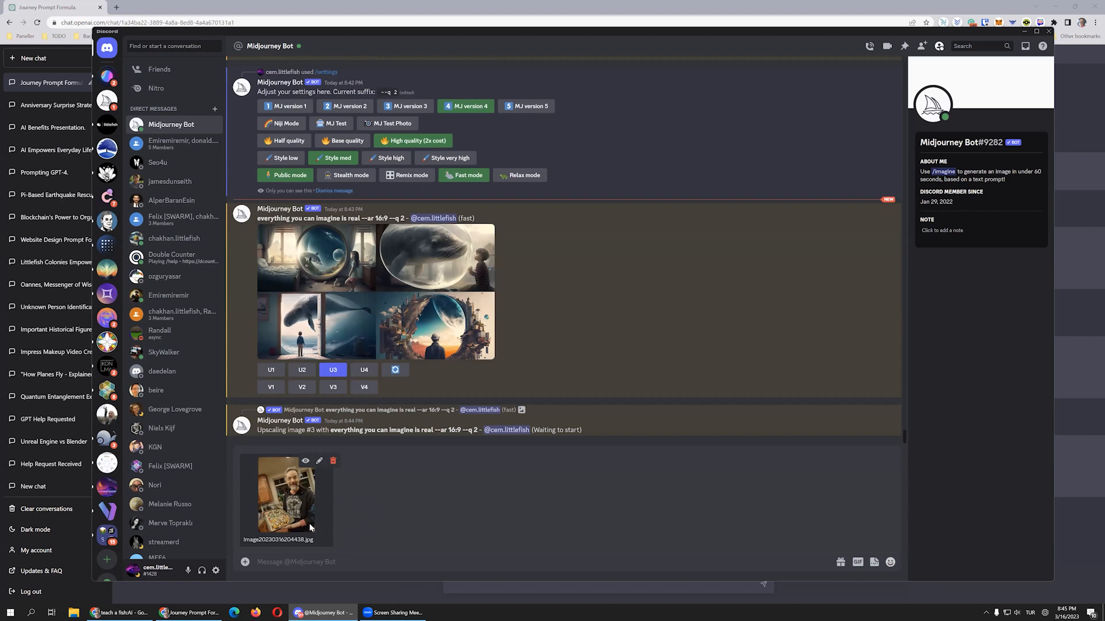
pyautogui.press('Return')
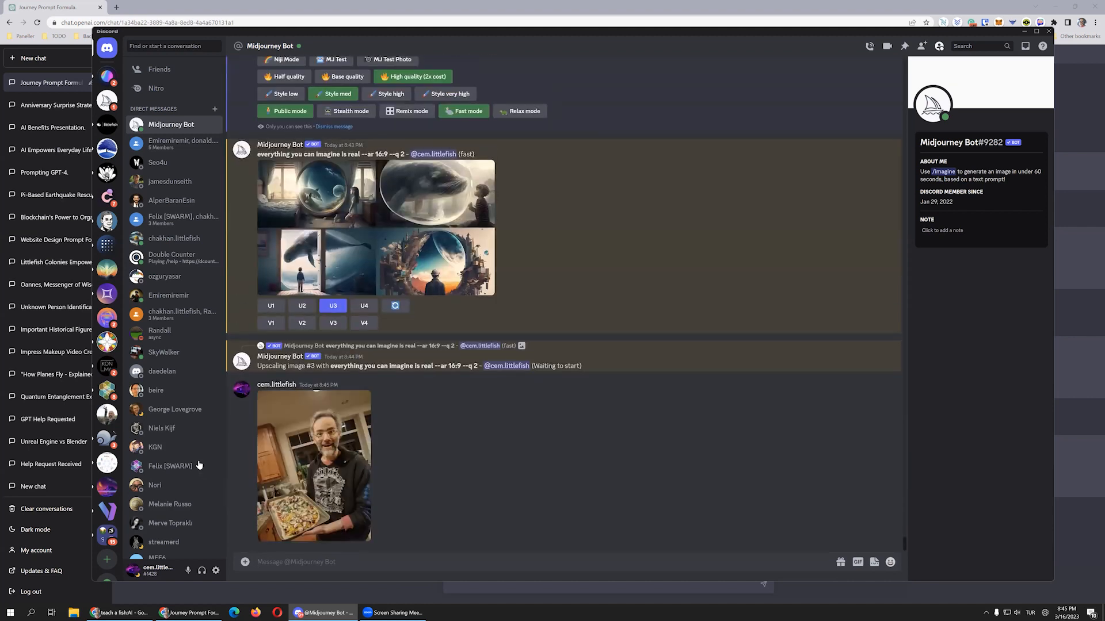
pyautogui.rightClick(321, 446)
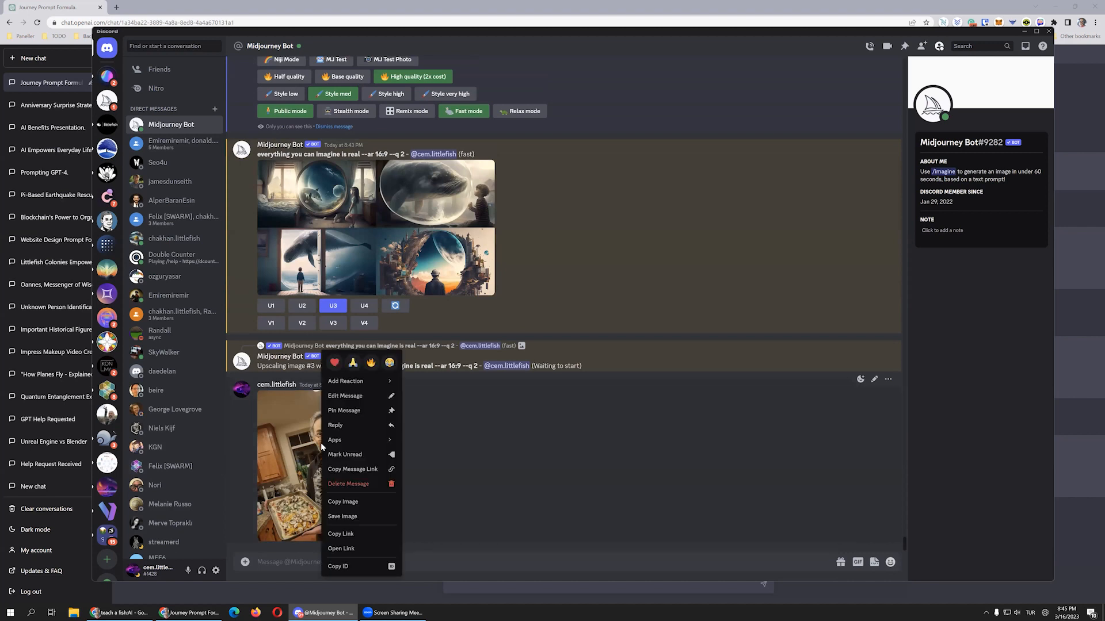
pyautogui.click(350, 538)
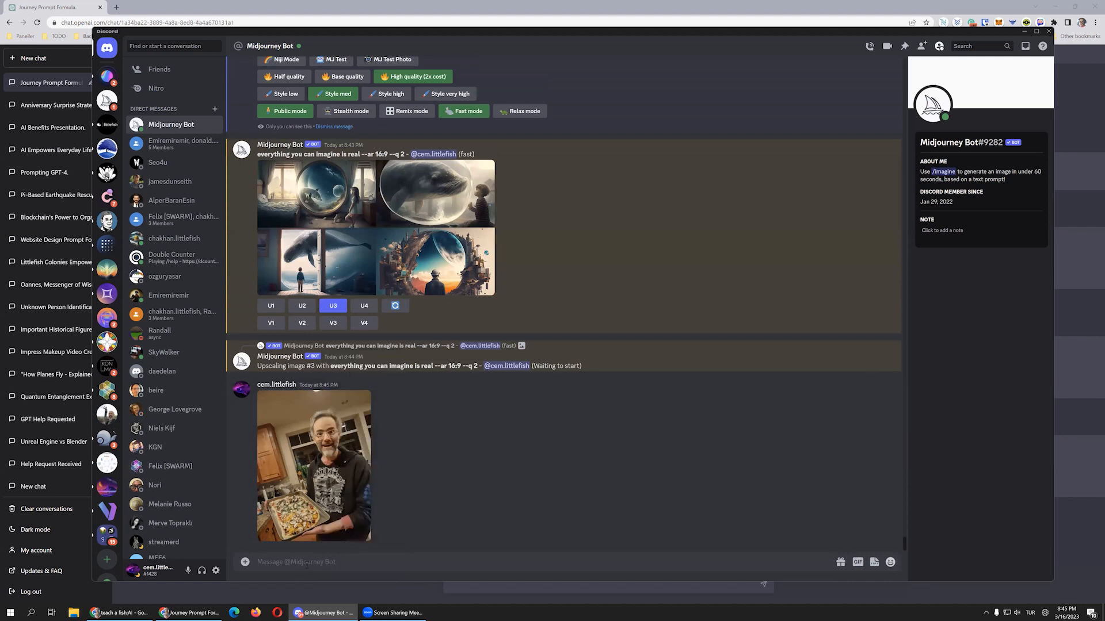
# Step: Submit an /imagine prompt made of the copied photo link followed by "pixel art"
pyautogui.write('/')
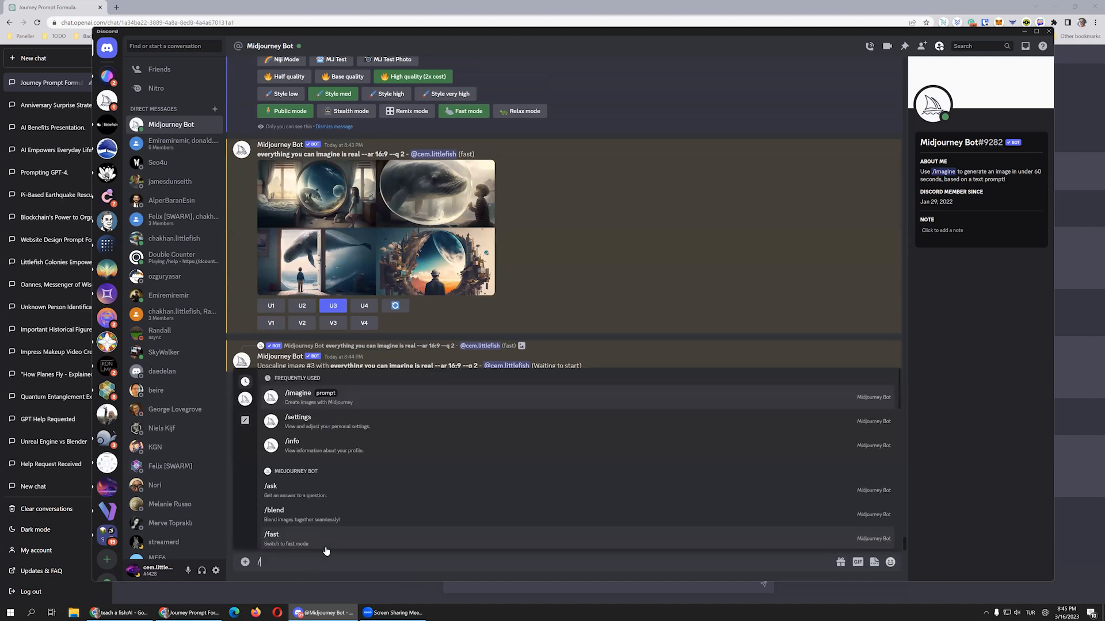
pyautogui.press('Return')
pyautogui.hotkey('ctrl', 'v')
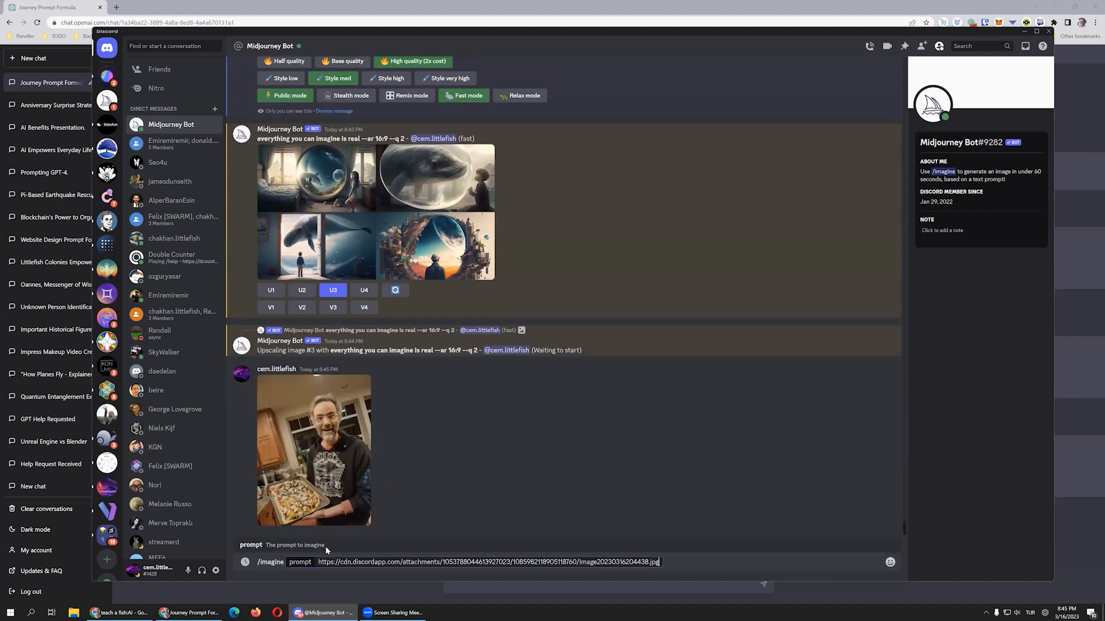
pyautogui.write('pixel art')
pyautogui.press('Return')
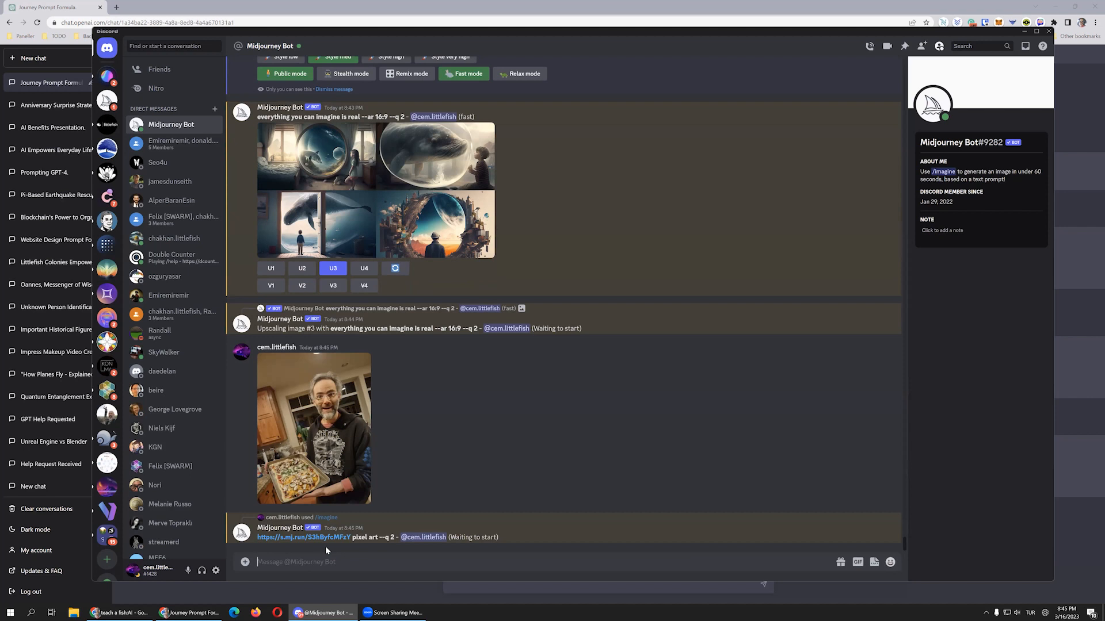
pyautogui.scroll(3, 431, 313)
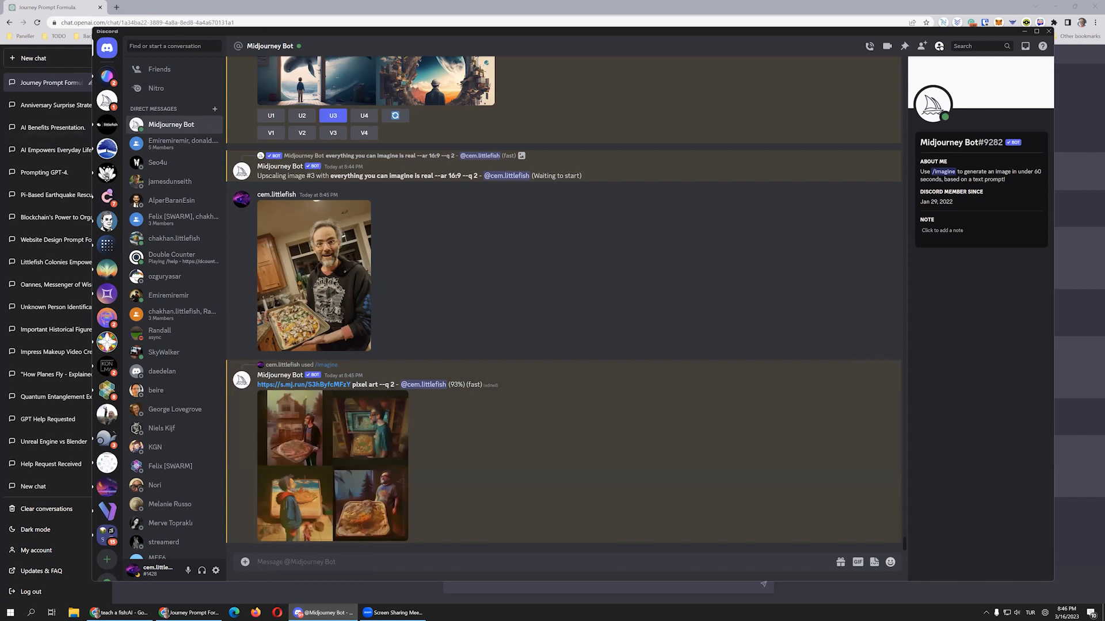
pyautogui.press('super')
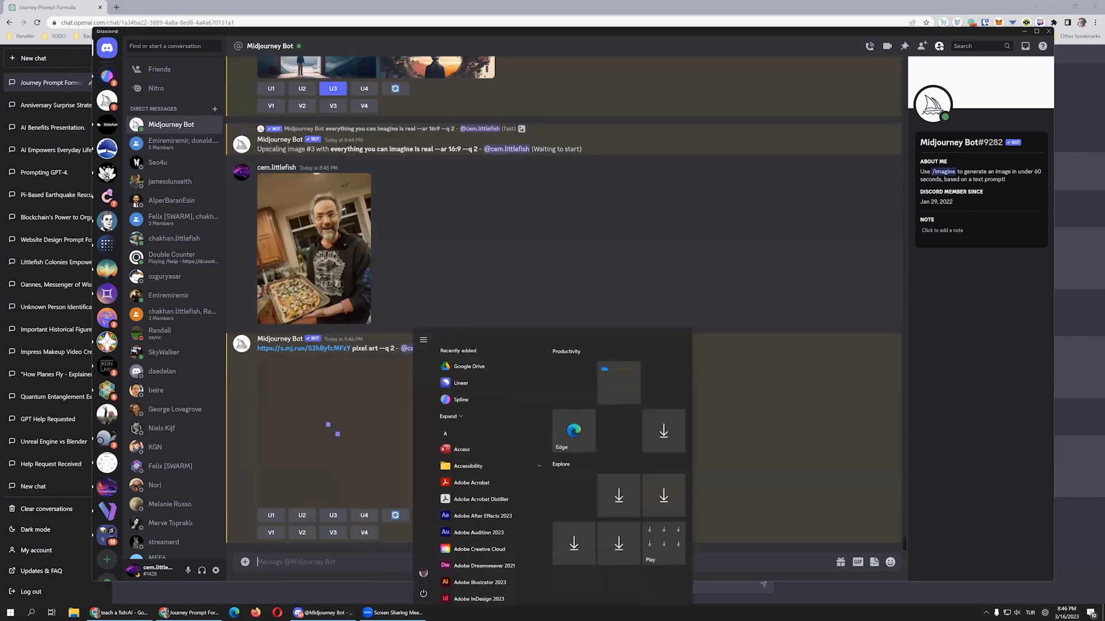
pyautogui.press('super')
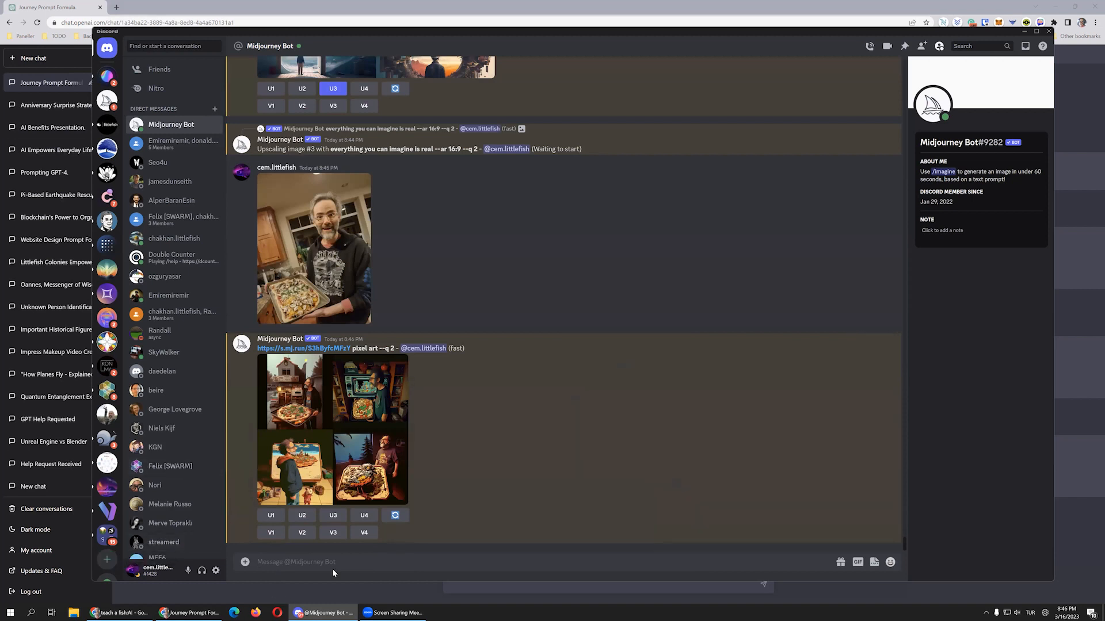
# Step: View the pixel art grid at enlarged size and upscale its first image, the man with a pizza in front of a house
pyautogui.click(341, 450)
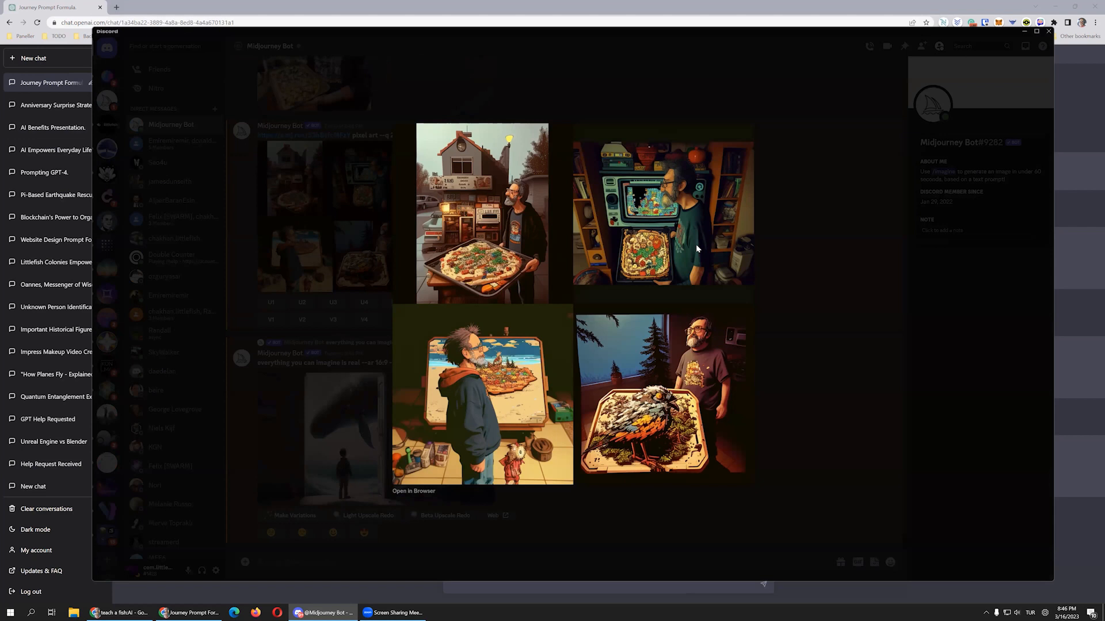
pyautogui.click(767, 372)
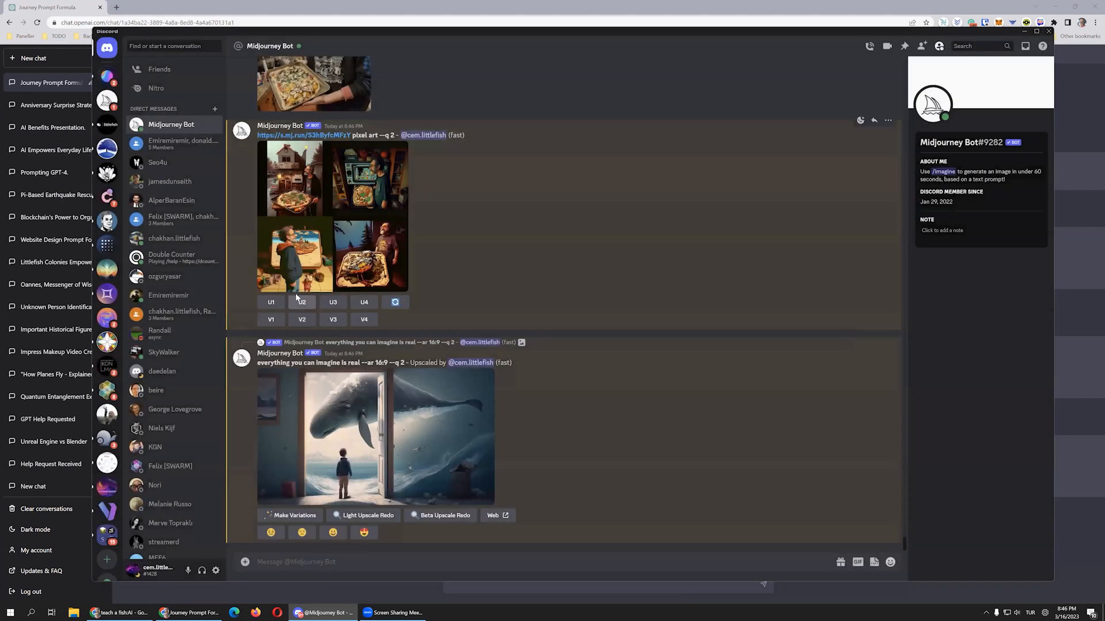
pyautogui.click(271, 302)
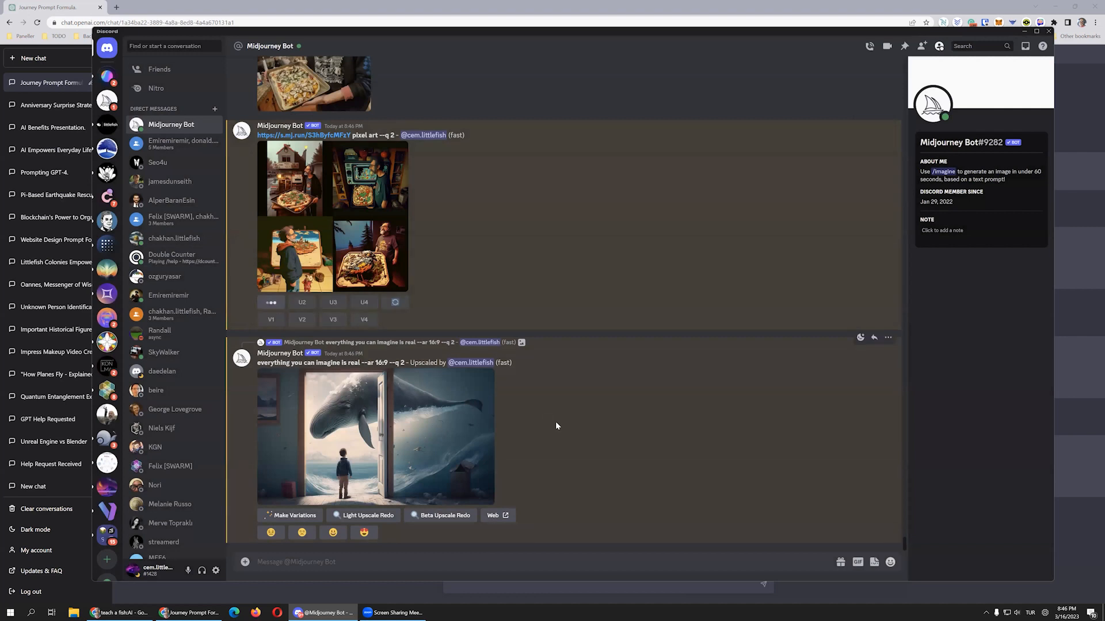
# Step: Open the upscaled image of the boy and the whale at enlarged size and save it
pyautogui.click(368, 407)
pyautogui.rightClick(490, 309)
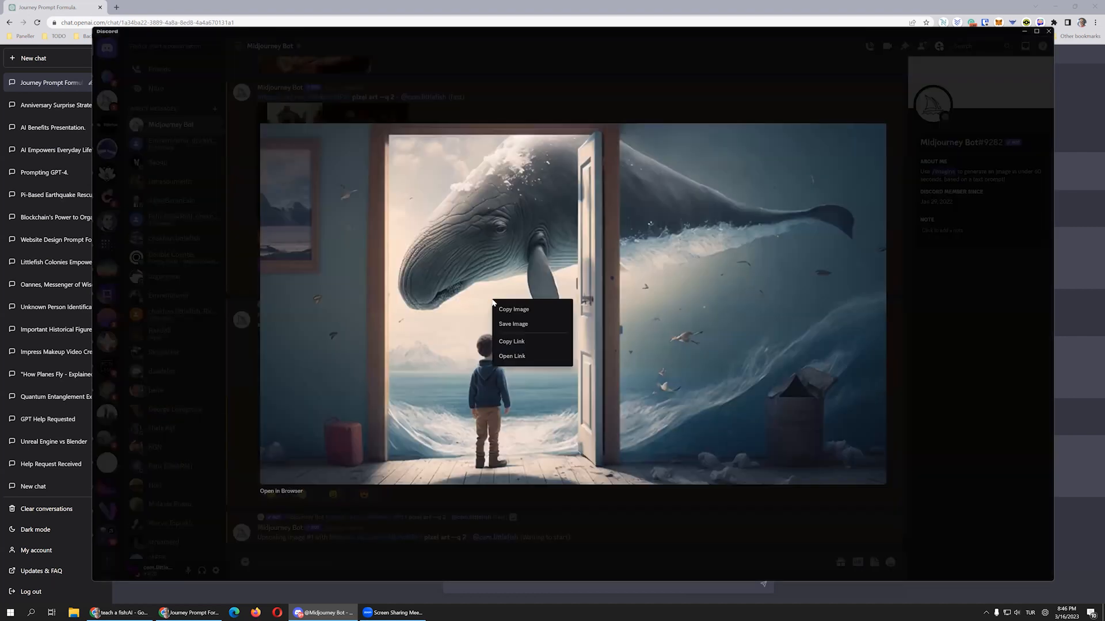
pyautogui.click(523, 326)
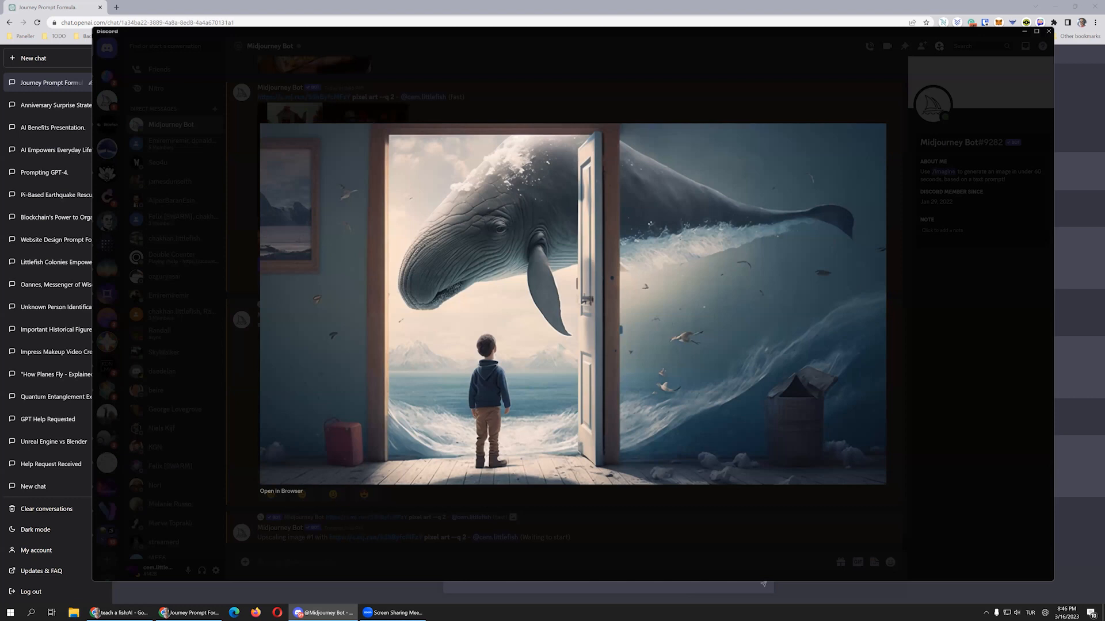
pyautogui.click(528, 91)
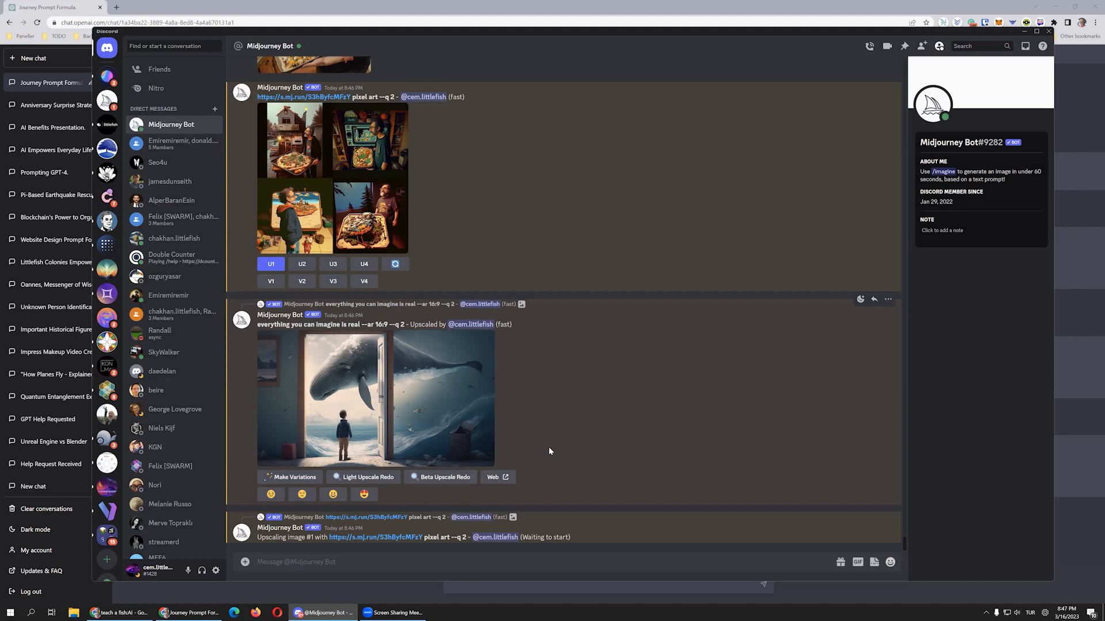
pyautogui.moveTo(343, 612)
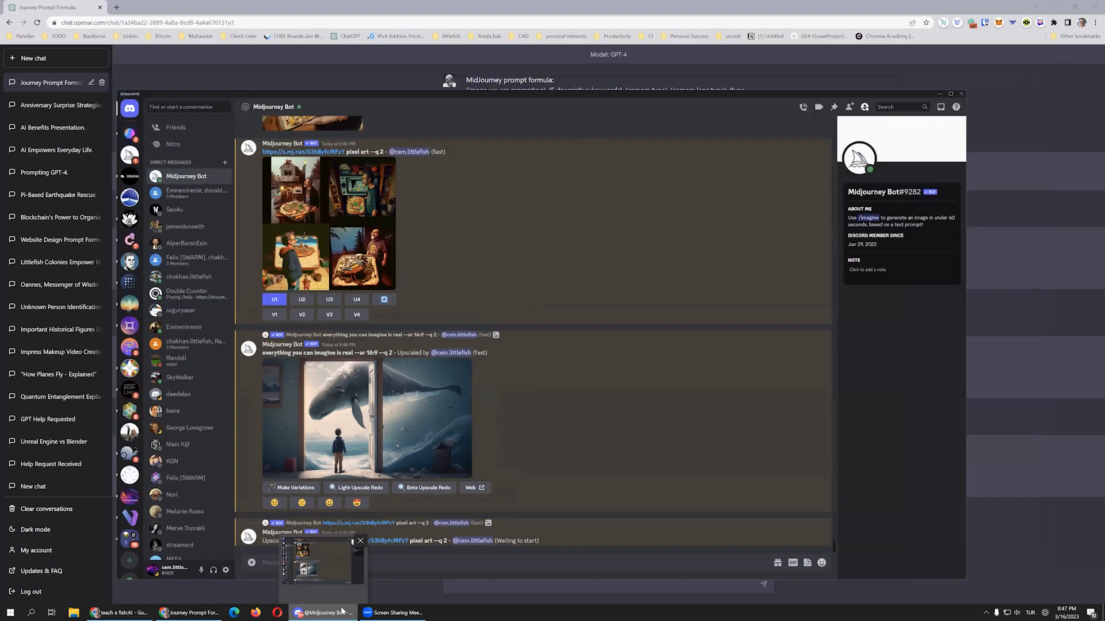
pyautogui.click(342, 611)
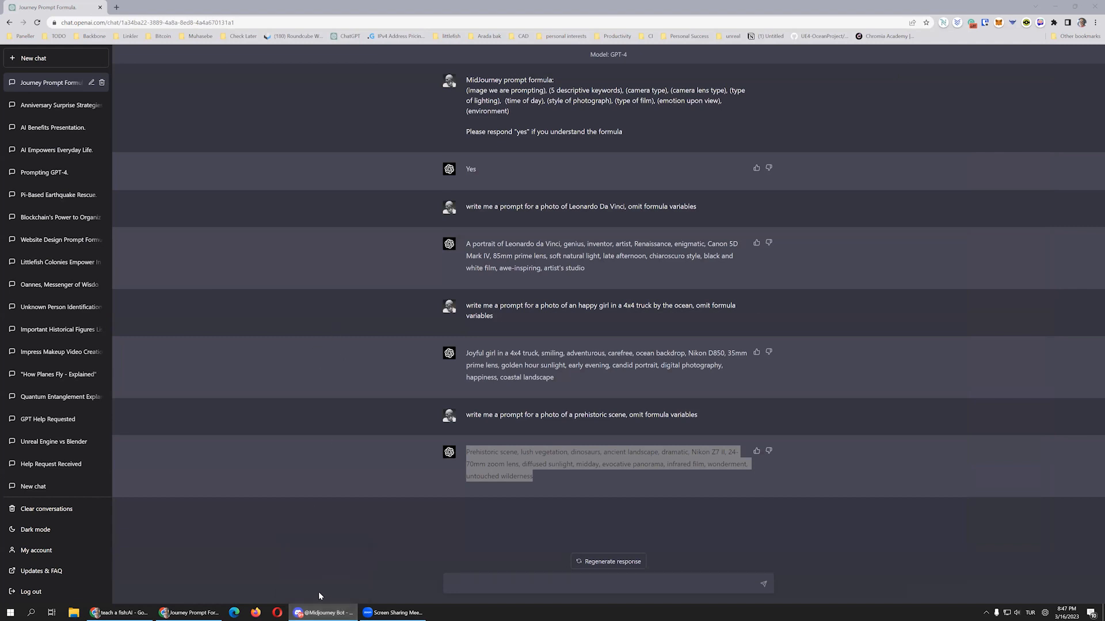
pyautogui.click(326, 611)
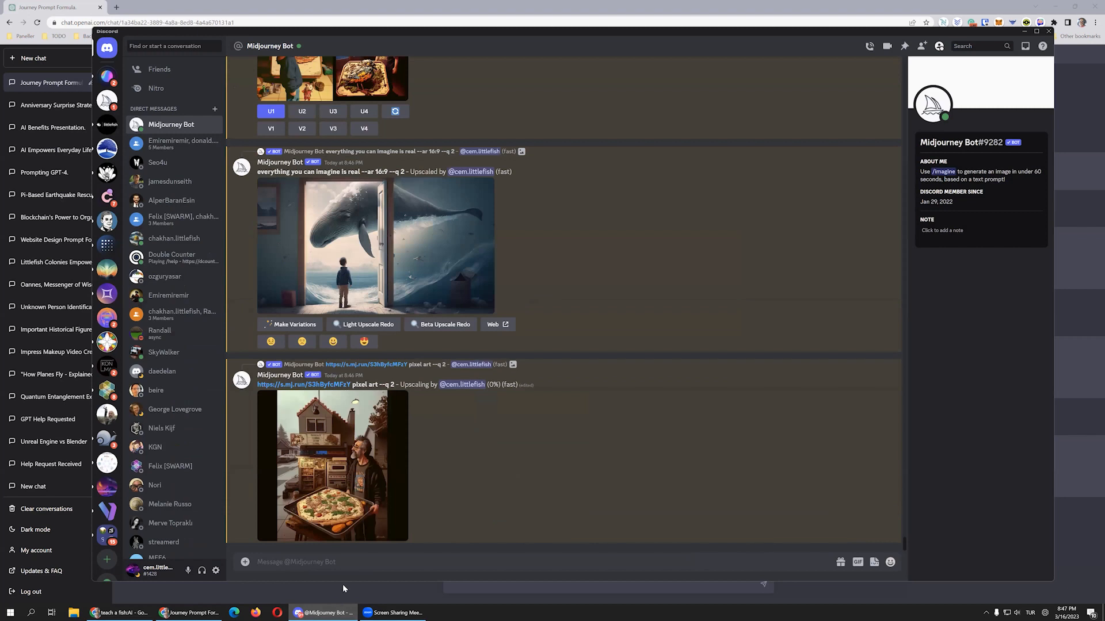
# Step: View the upscaled pixel art image of the man with the pizza enlarged, save it, and return to the ChatGPT conversation
pyautogui.click(358, 472)
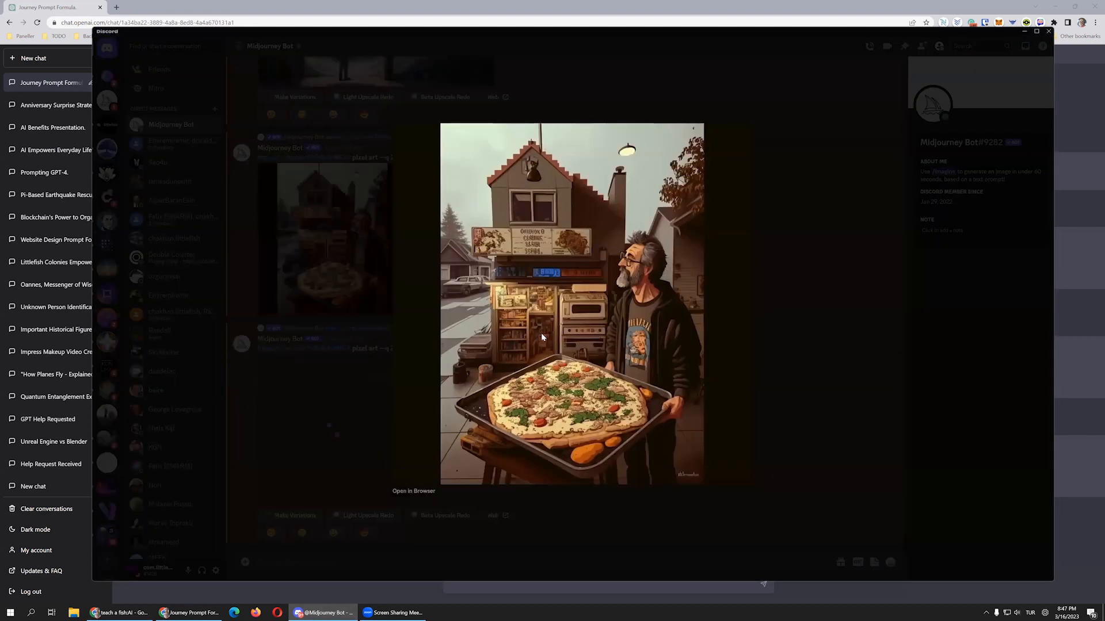
pyautogui.click(765, 399)
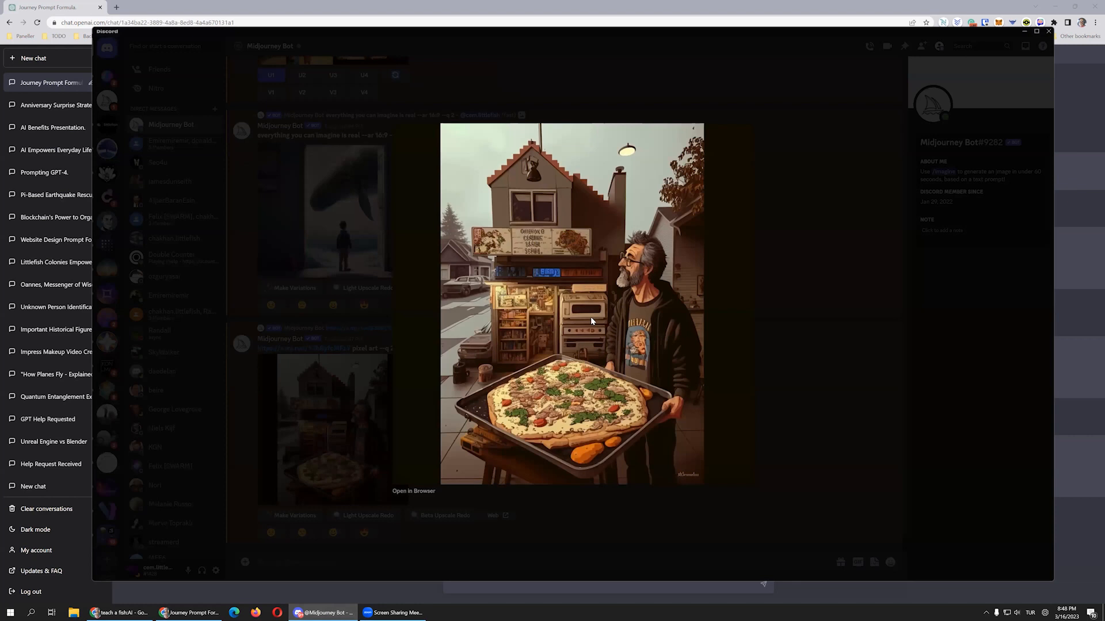
pyautogui.rightClick(590, 317)
pyautogui.click(620, 345)
pyautogui.click(758, 420)
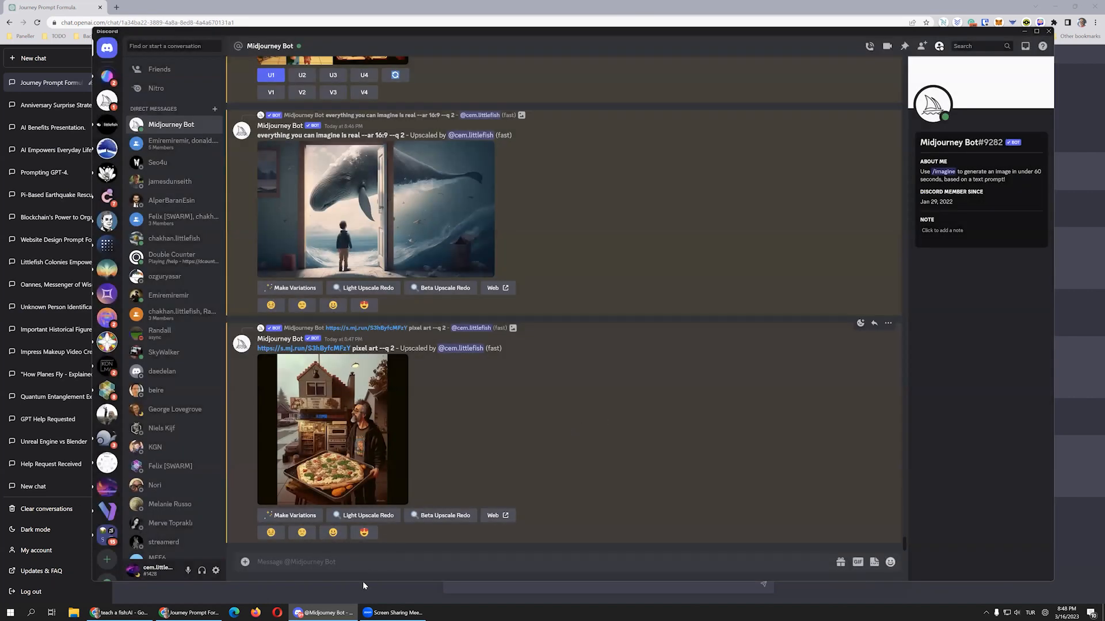
pyautogui.click(334, 611)
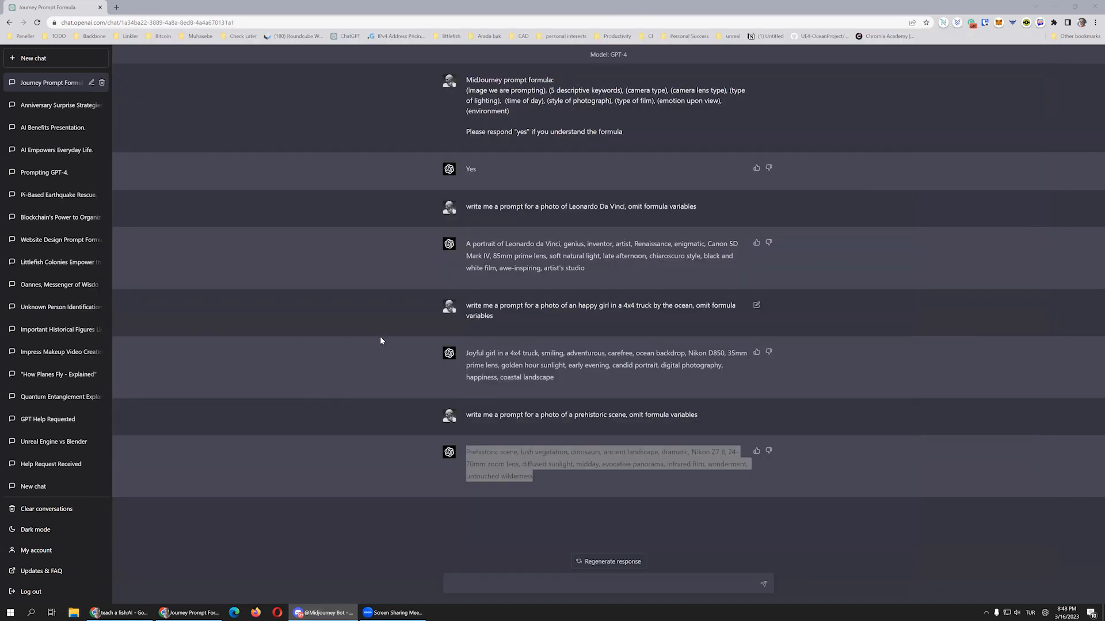